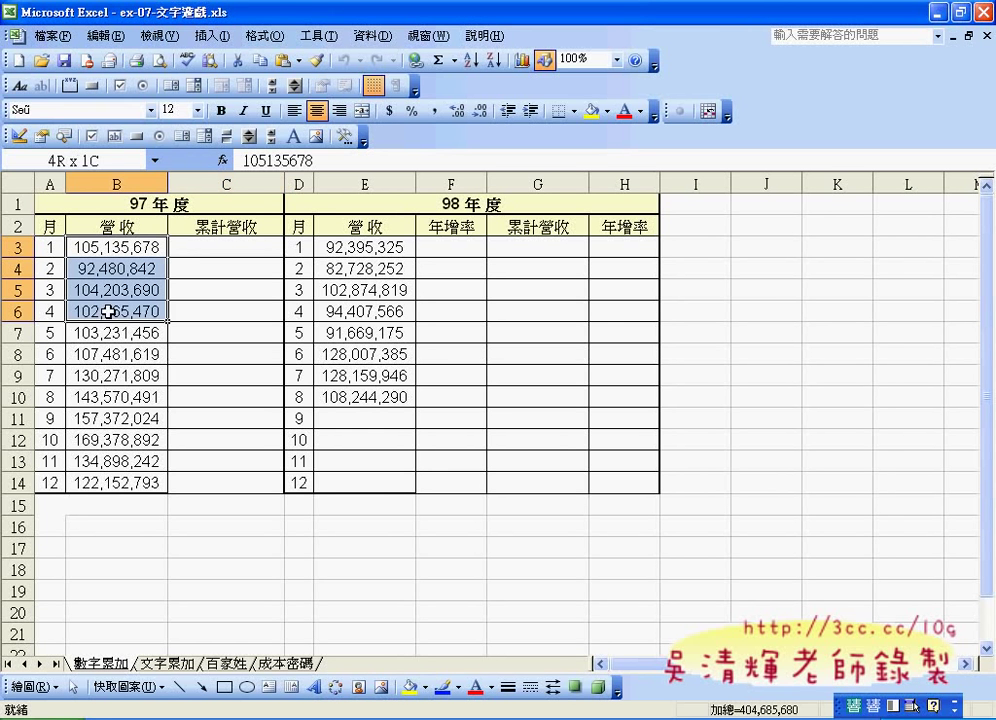
Enter =B3 in C3 to start the 97 running total at 105,135,678
left_click(198, 248)
left_click(221, 160)
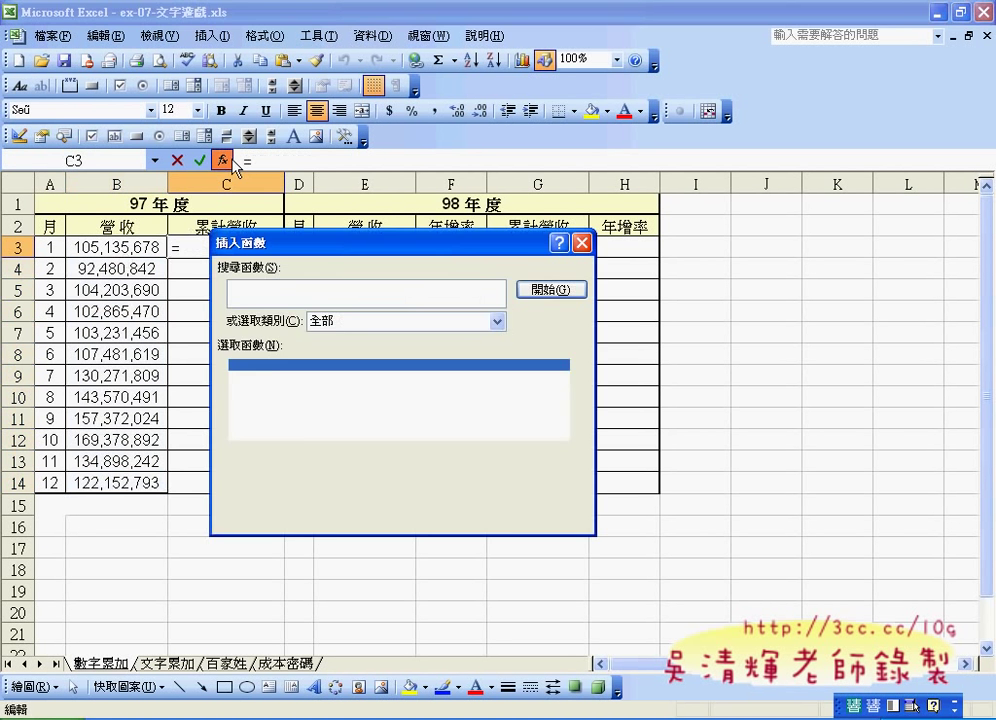
left_click(540, 515)
left_click(246, 160)
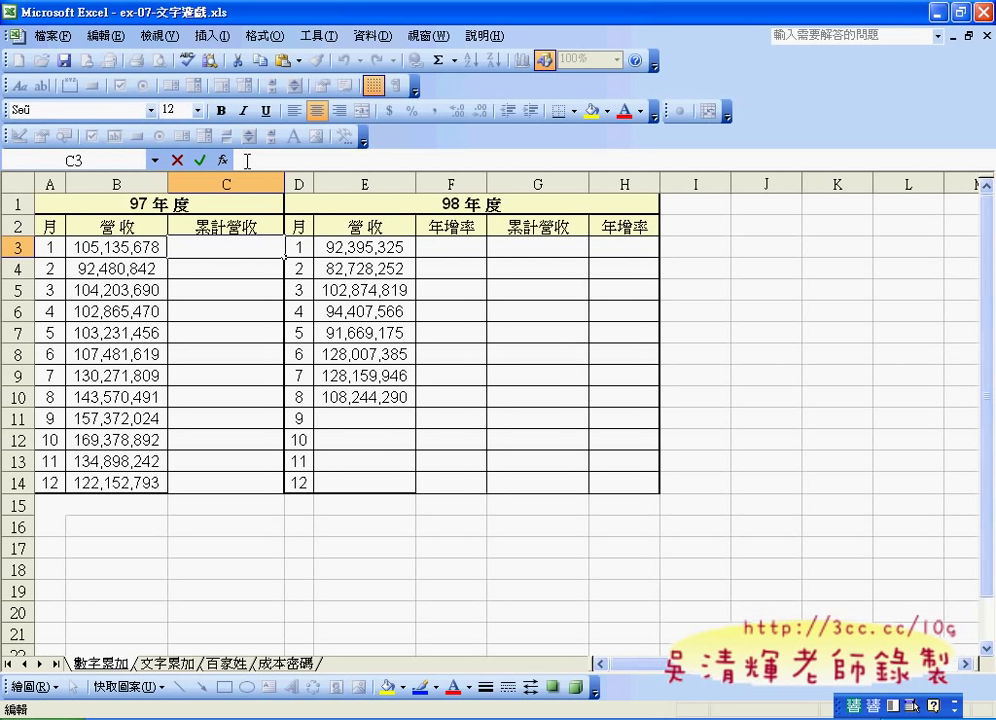
type("=")
left_click(117, 250)
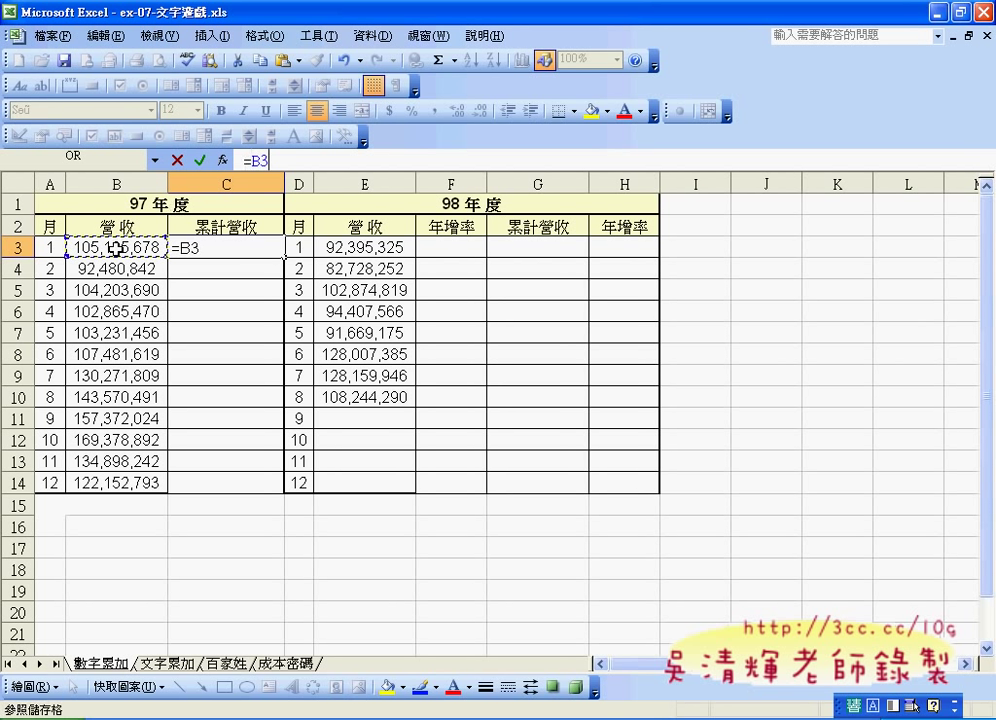
left_click(200, 160)
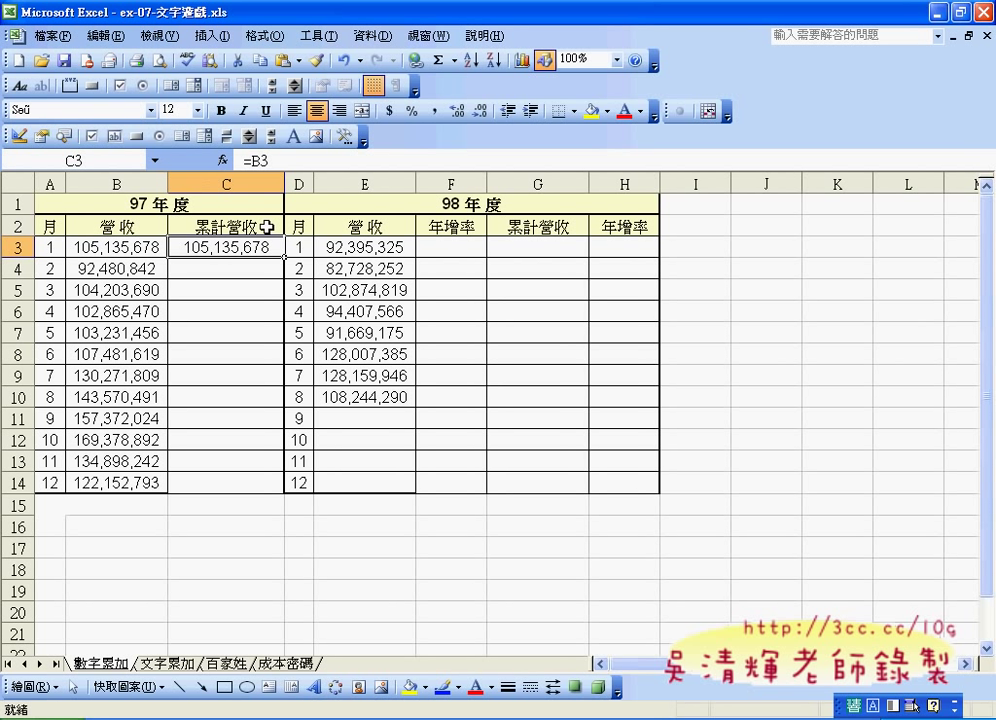
Enter =C3+B4 in C4, giving a cumulative 197,616,520
left_click(211, 272)
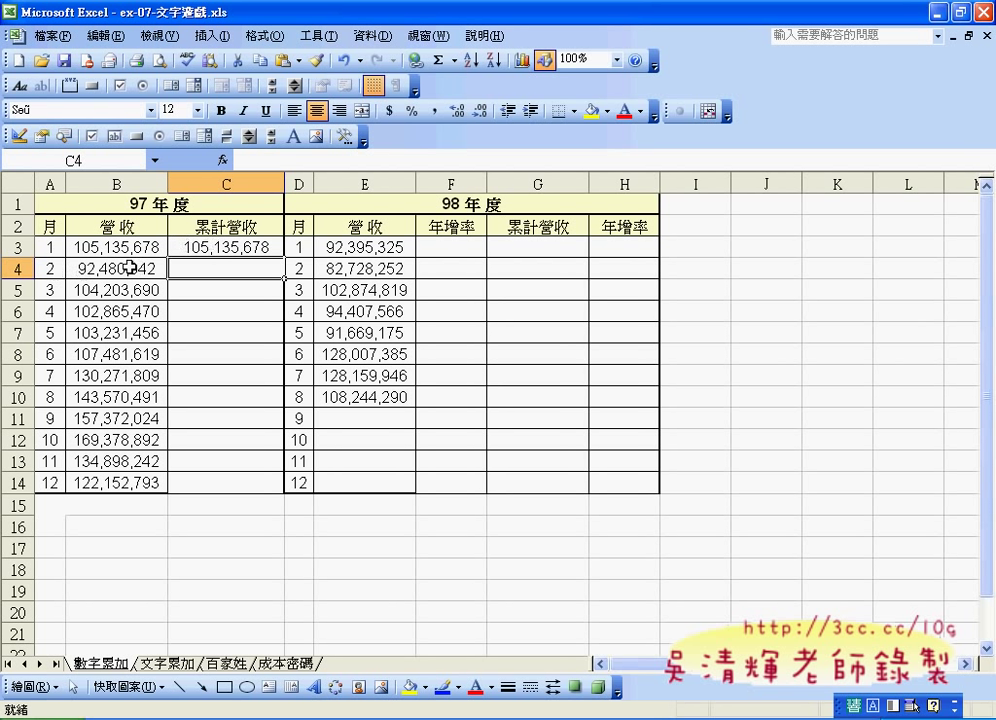
left_click(244, 159)
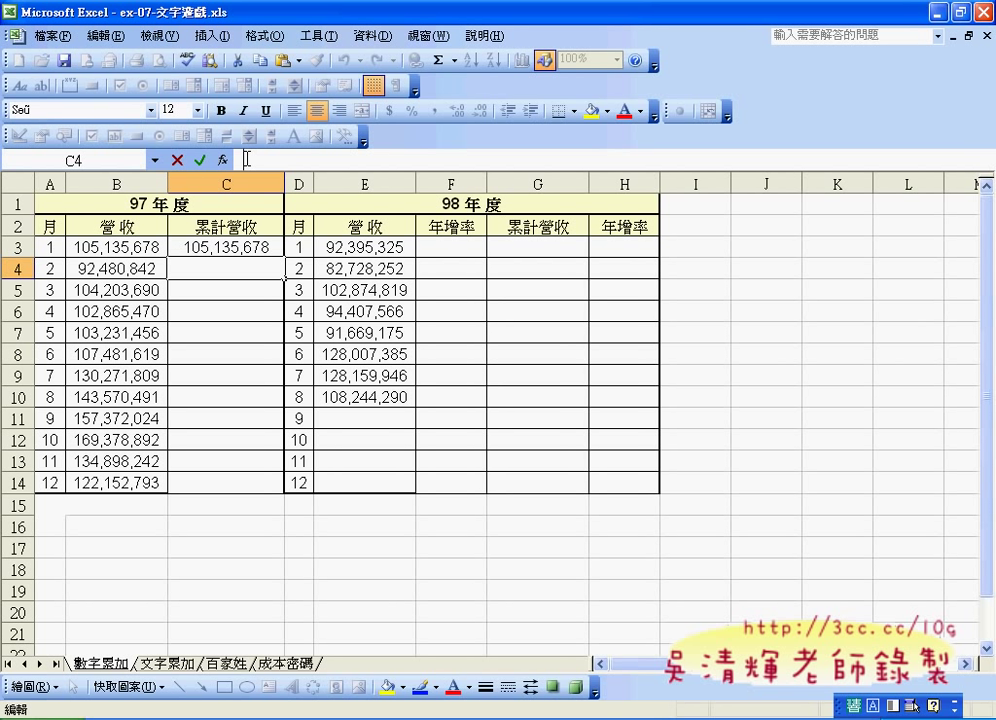
type("=")
left_click(236, 250)
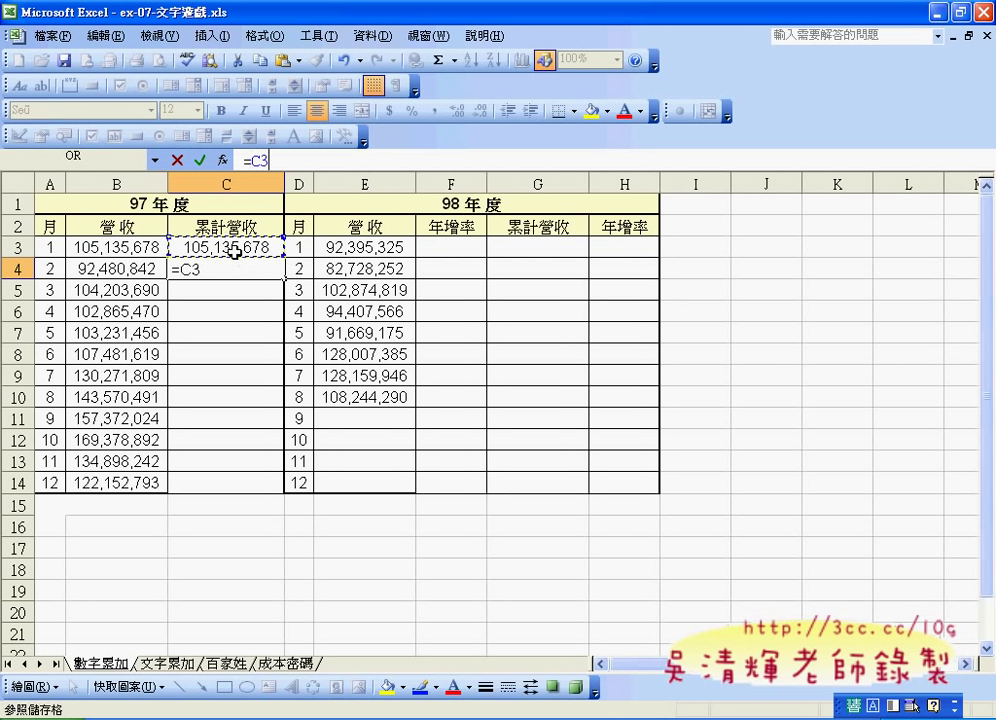
type("+")
left_click(147, 269)
left_click(201, 160)
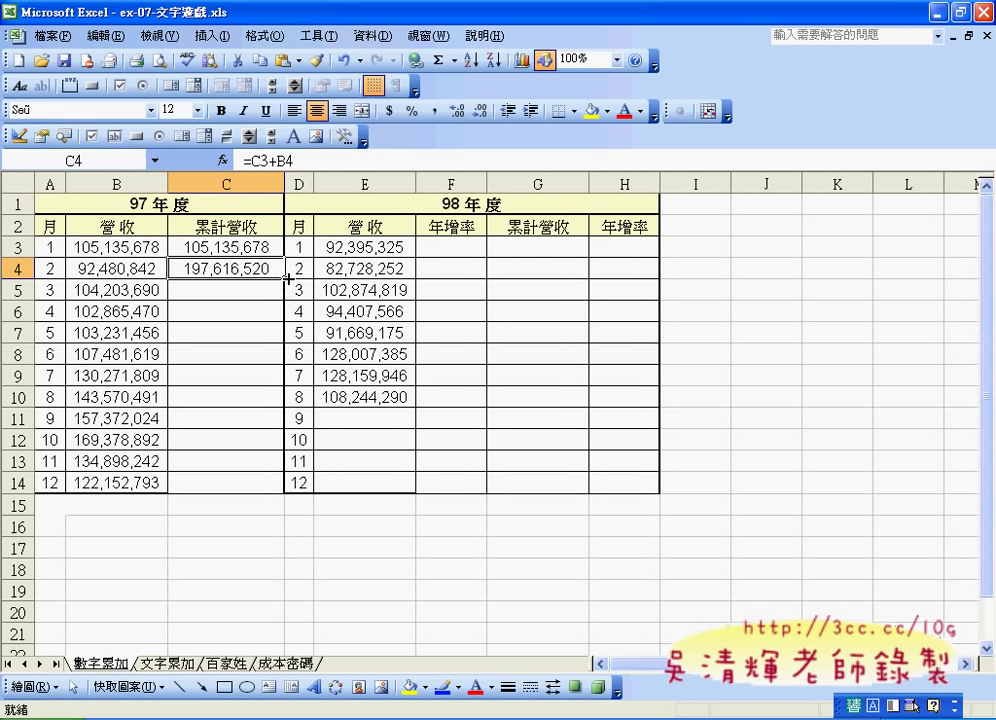
Fill C4's formula down to C14, ending at 1,473,043,006, and check the copied formulas
left_click_drag(285, 279, 262, 488)
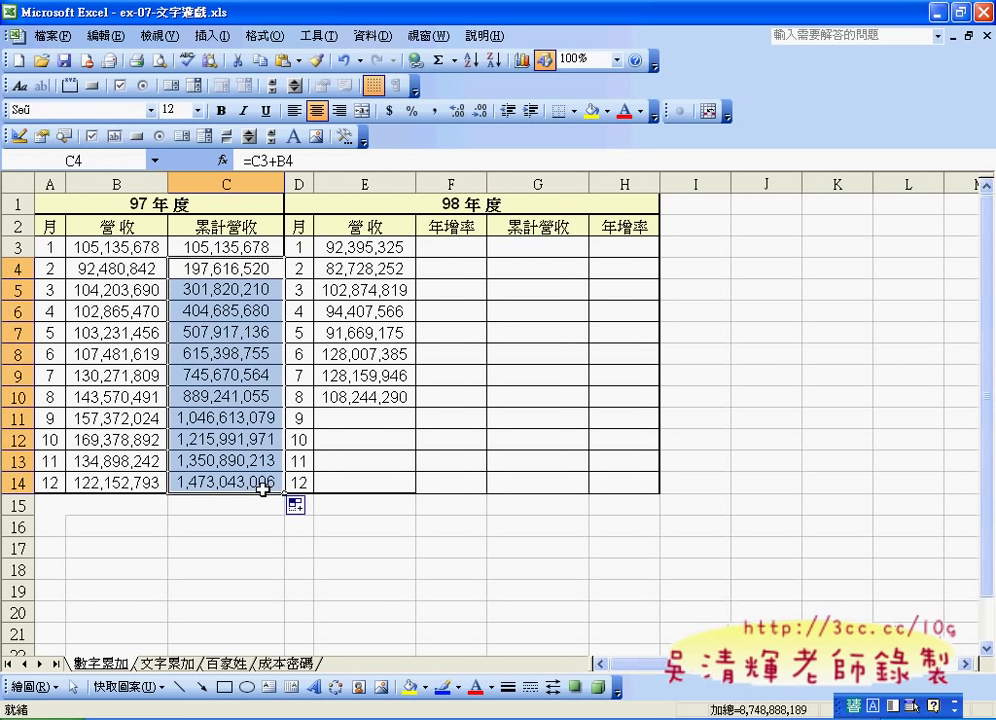
left_click(262, 484)
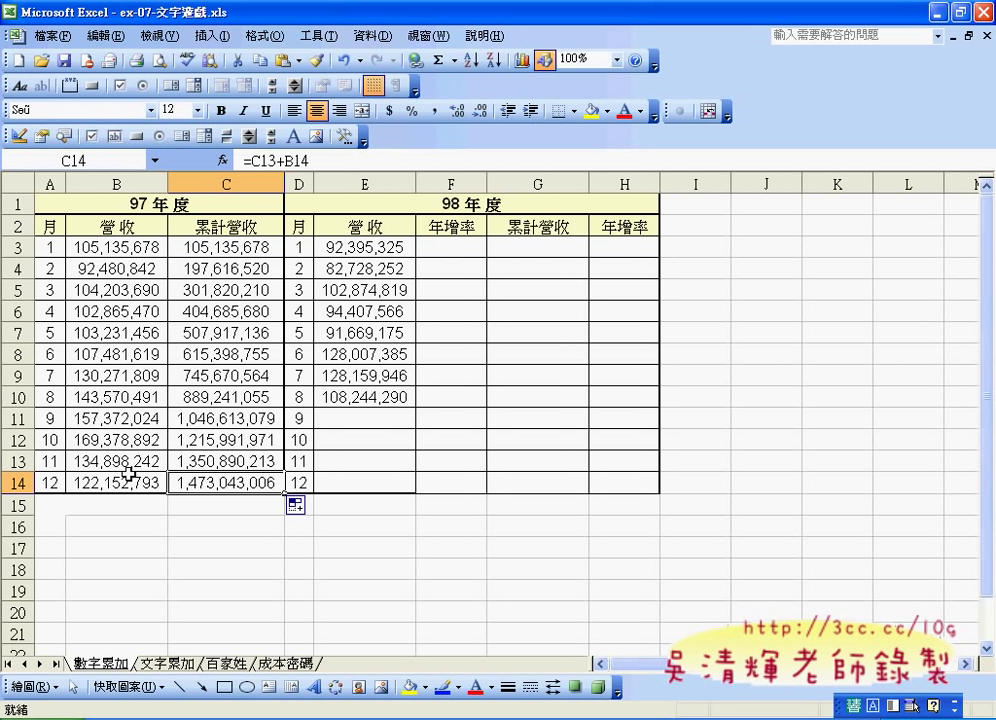
left_click(233, 269)
left_click(233, 287)
left_click(224, 312)
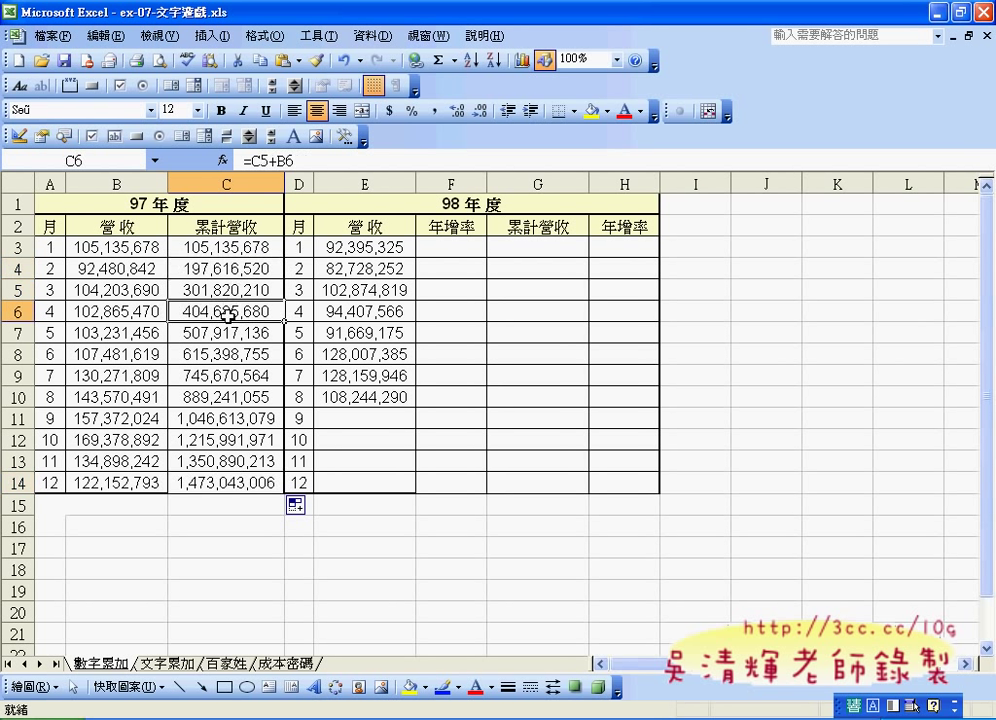
left_click(224, 288)
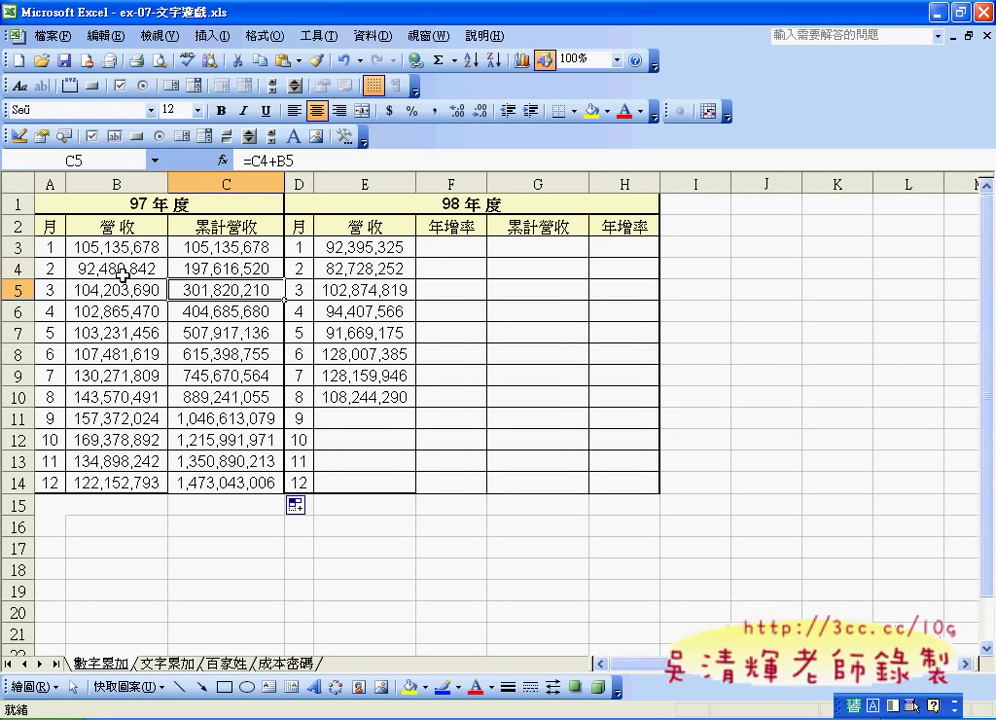
left_click(465, 242)
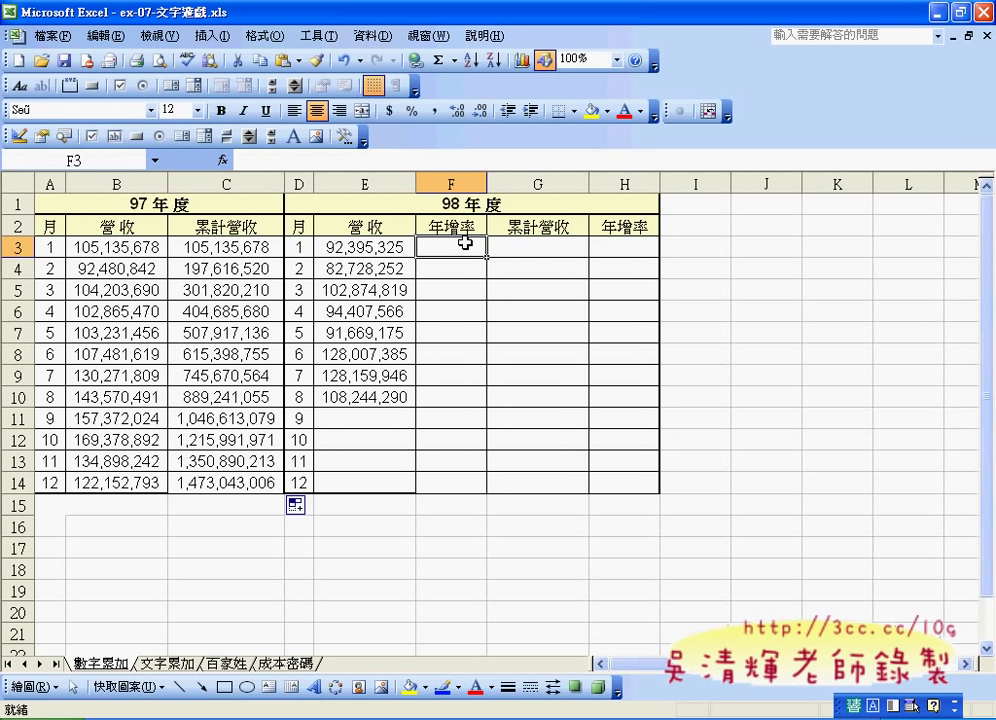
Enter =E3 in G3 to start the 98 running total at 92,395,325
left_click(500, 244)
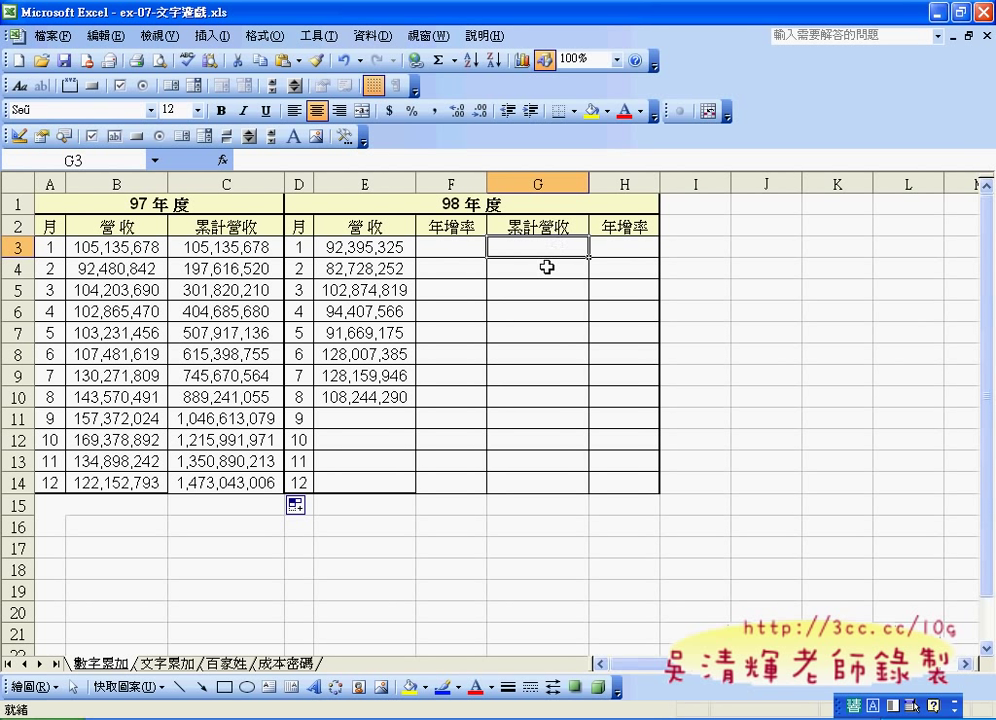
left_click(367, 249)
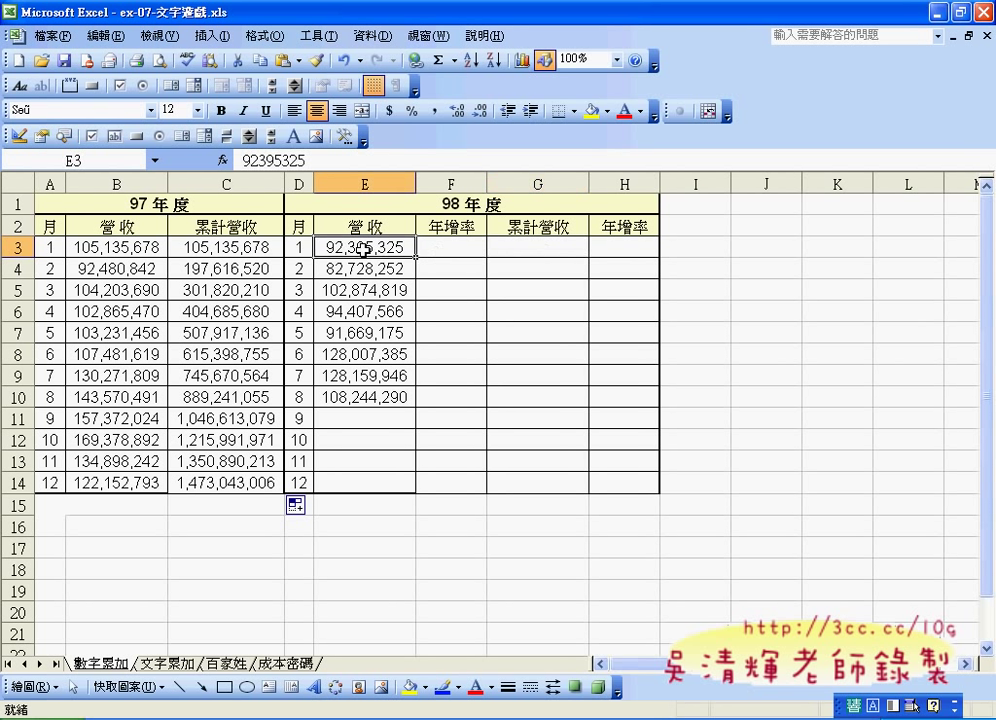
left_click(530, 245)
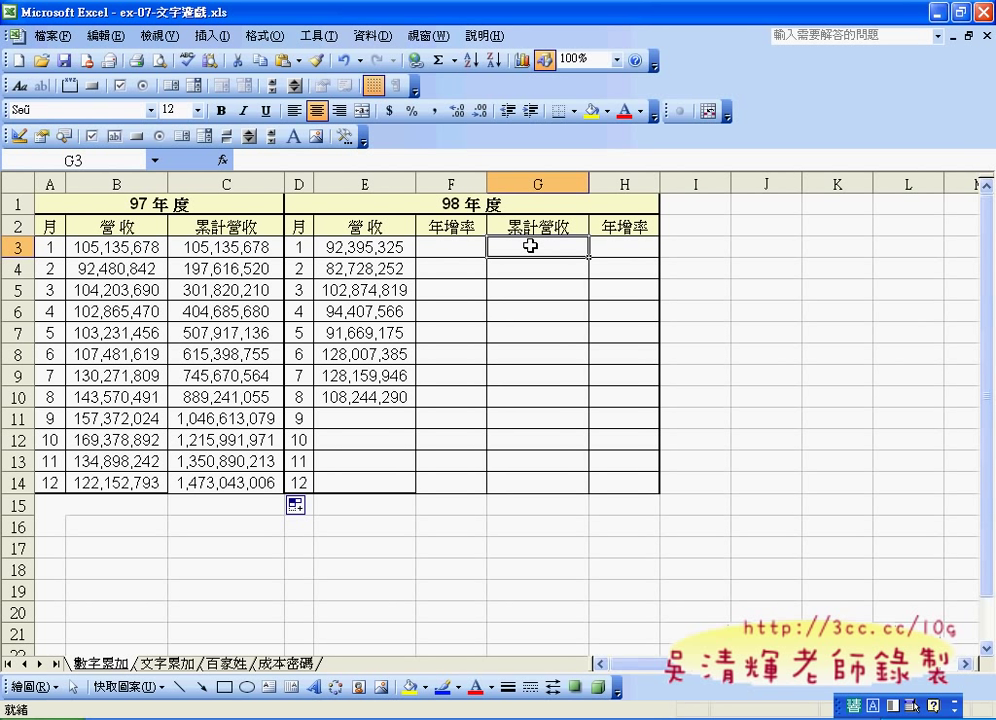
left_click(301, 164)
type("=")
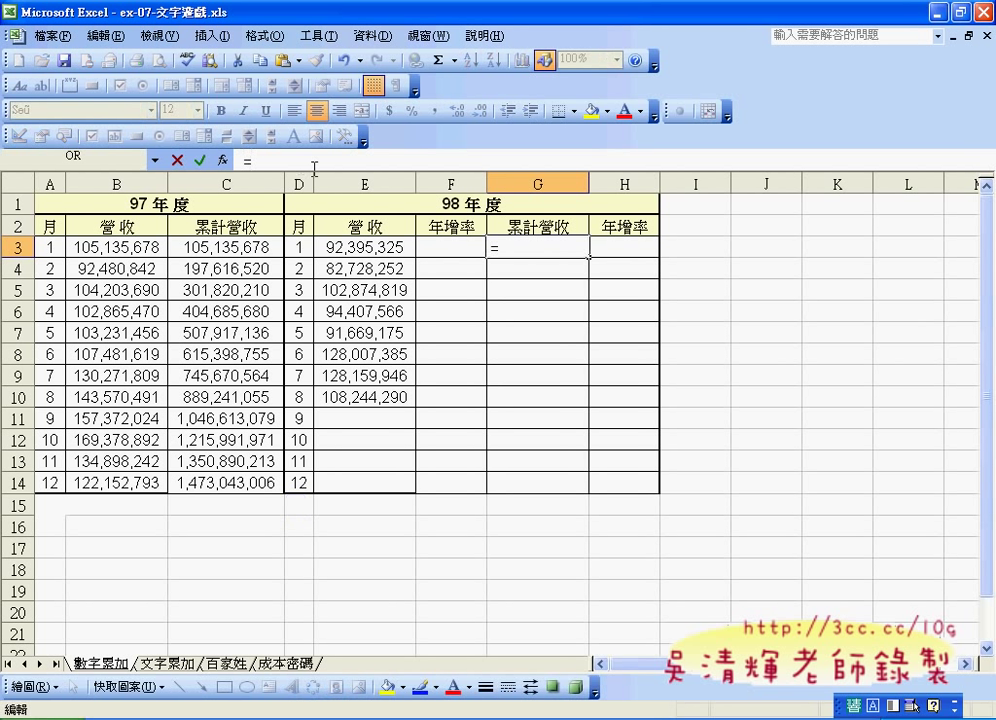
left_click(390, 249)
left_click(200, 160)
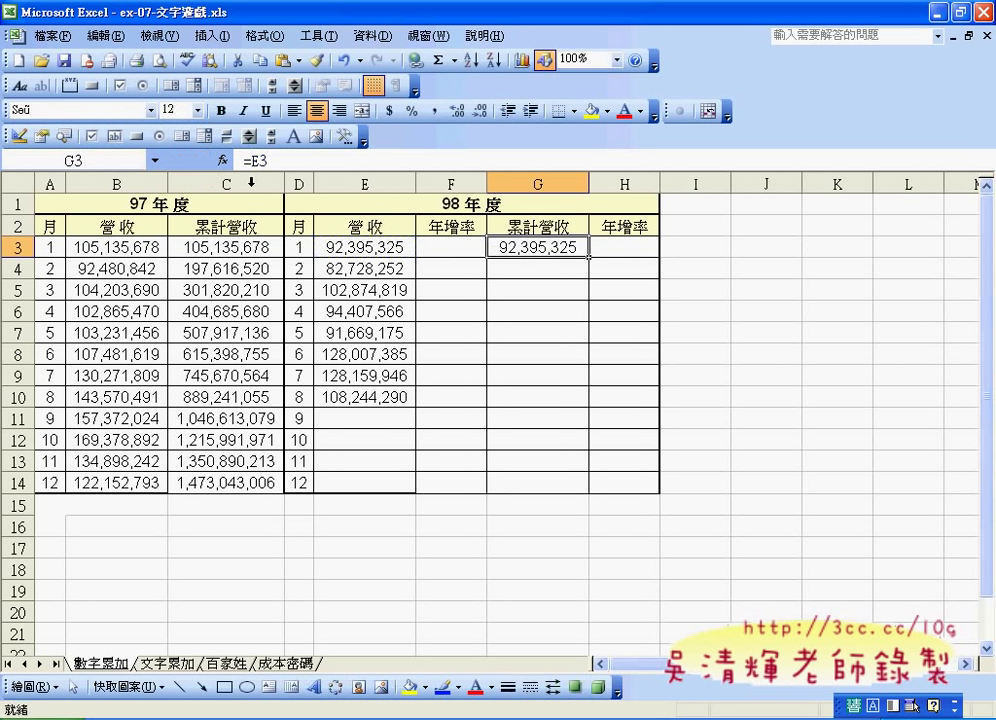
Enter =G3+E4 in G4 for the next 98 cumulative total
left_click(534, 265)
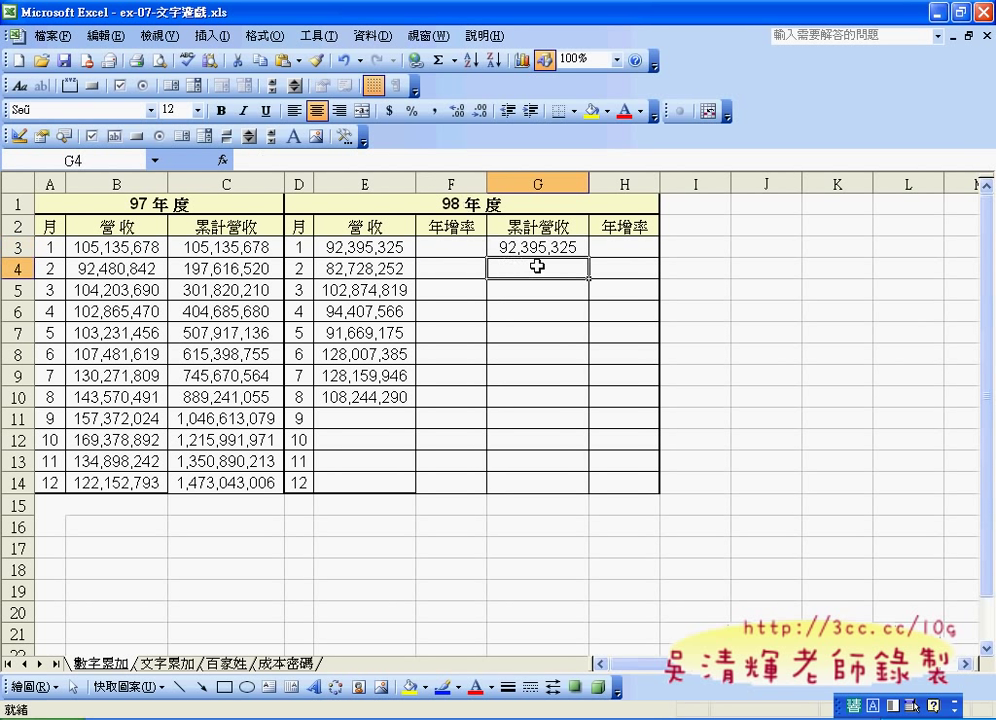
left_click(315, 163)
type("=")
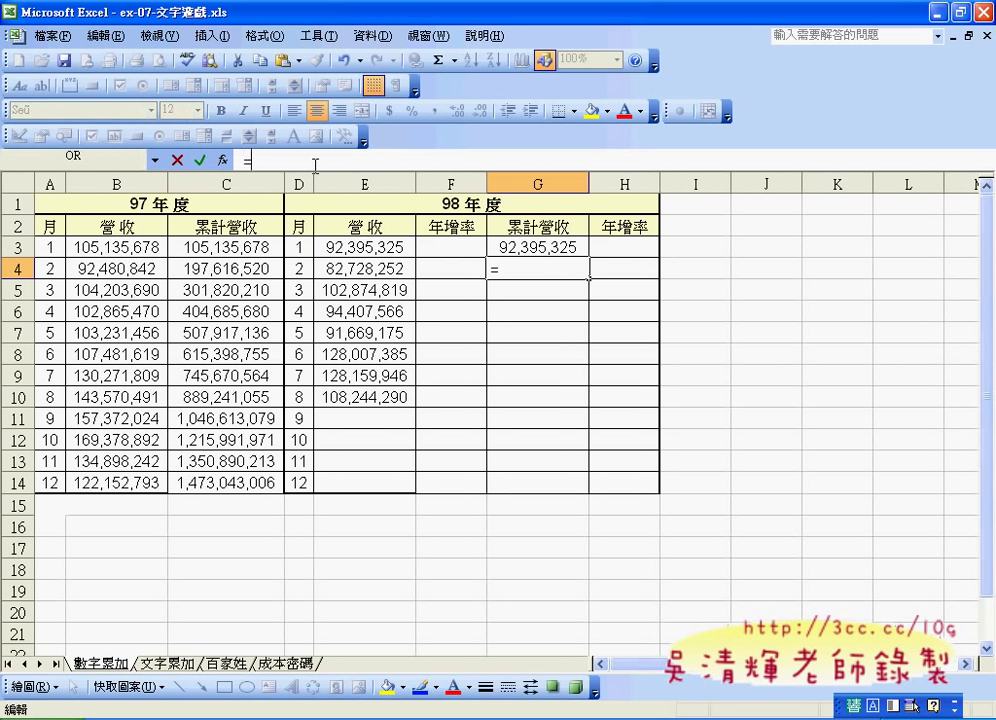
left_click(570, 248)
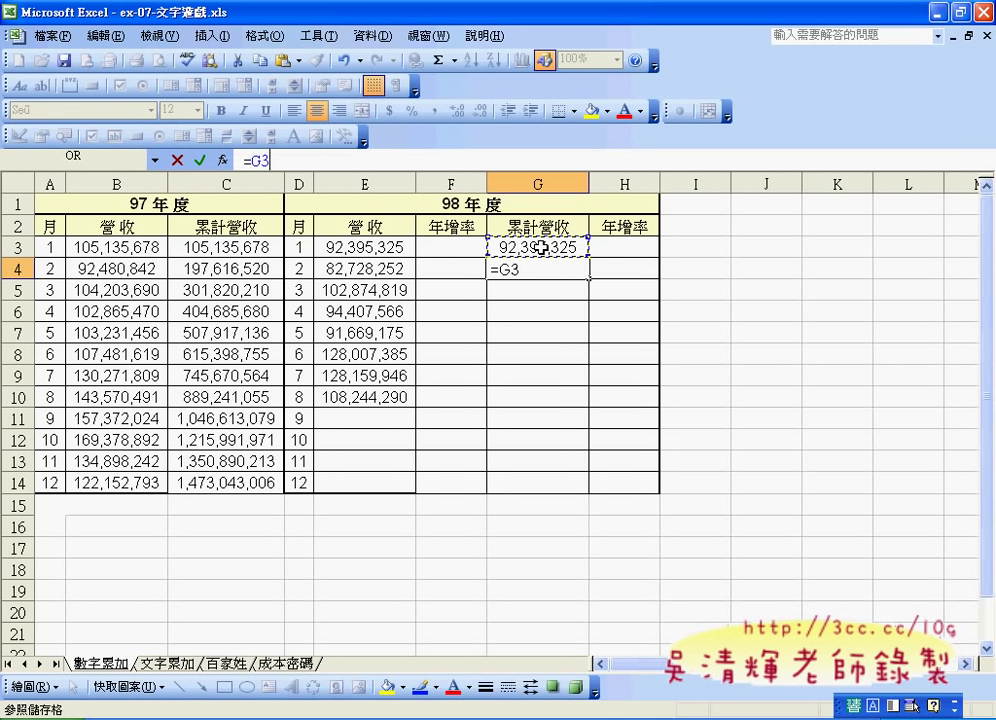
type("+")
left_click(383, 268)
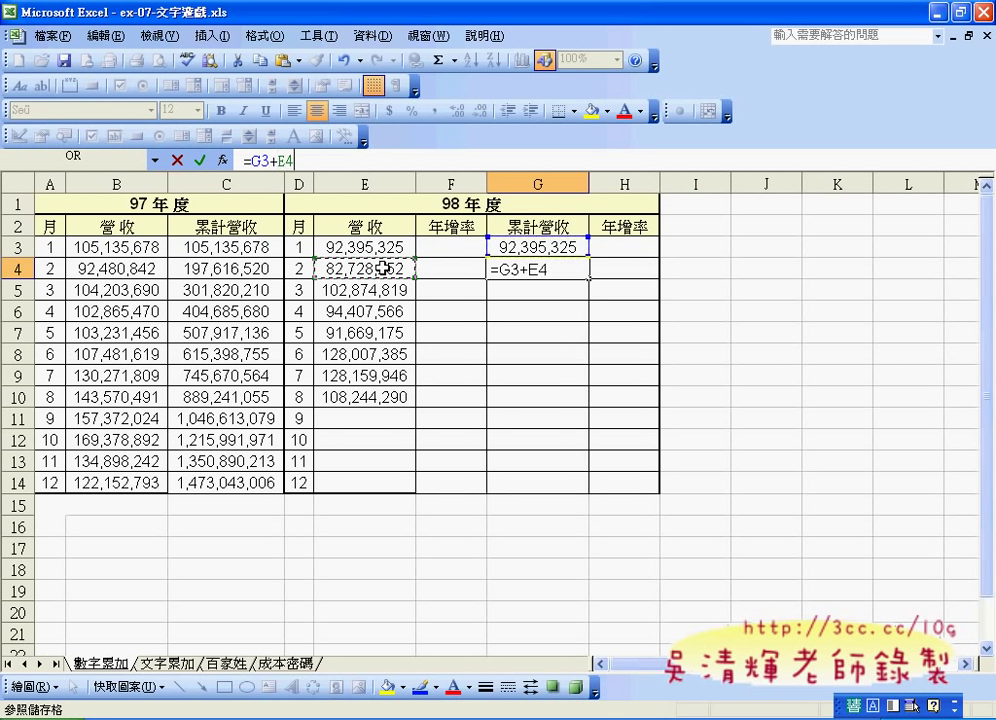
left_click(200, 160)
Copy G4's running-total formula down through G14
left_click_drag(591, 281, 591, 407)
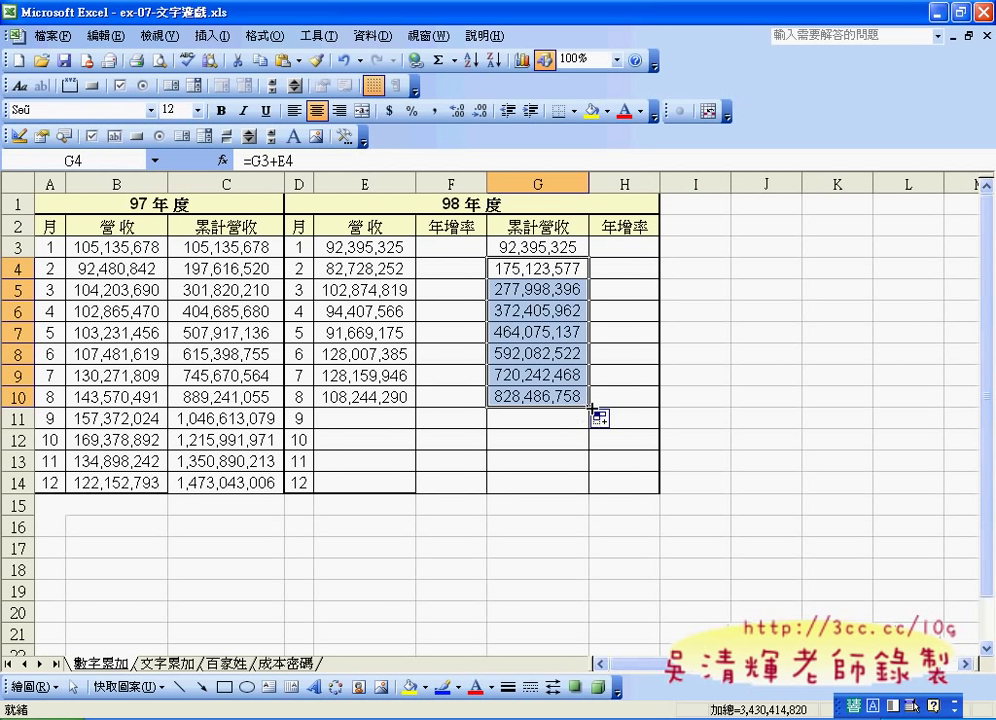
left_click_drag(588, 407, 593, 494)
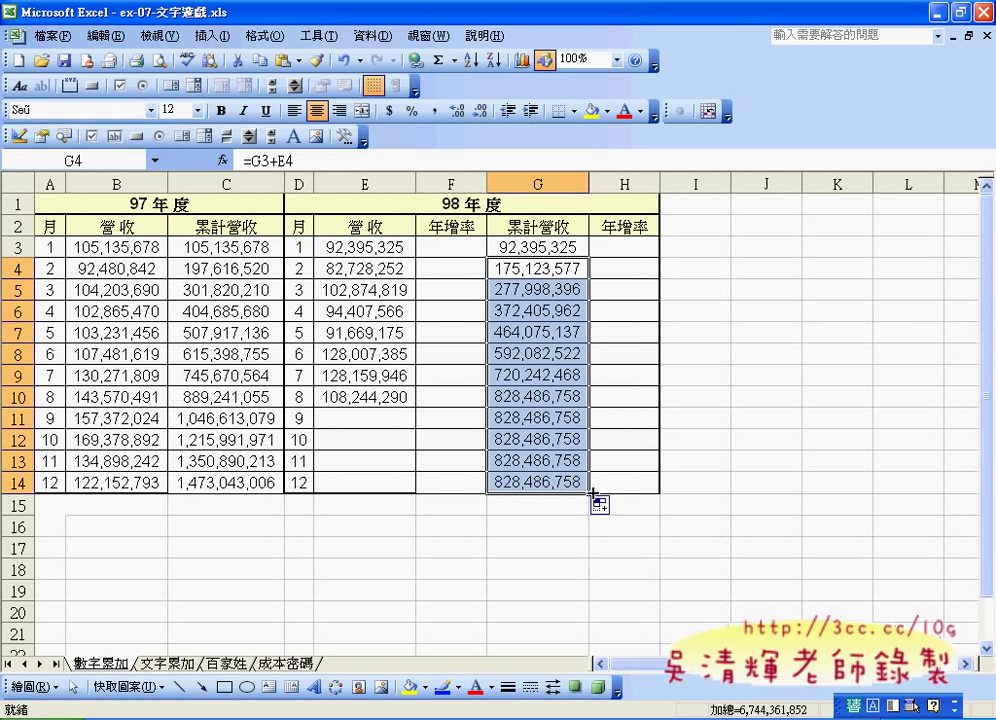
left_click(516, 402)
Clear the month 9–12 cumulative totals in G11:G14
left_click(522, 418)
left_click(527, 440)
left_click(527, 397)
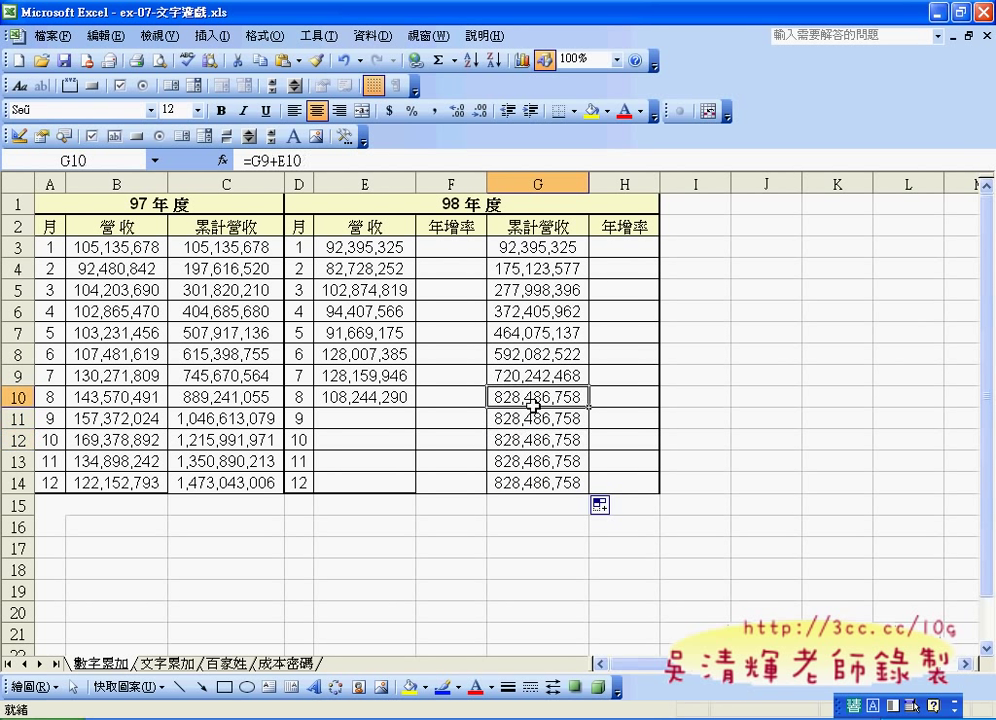
left_click_drag(527, 418, 545, 477)
key("Delete")
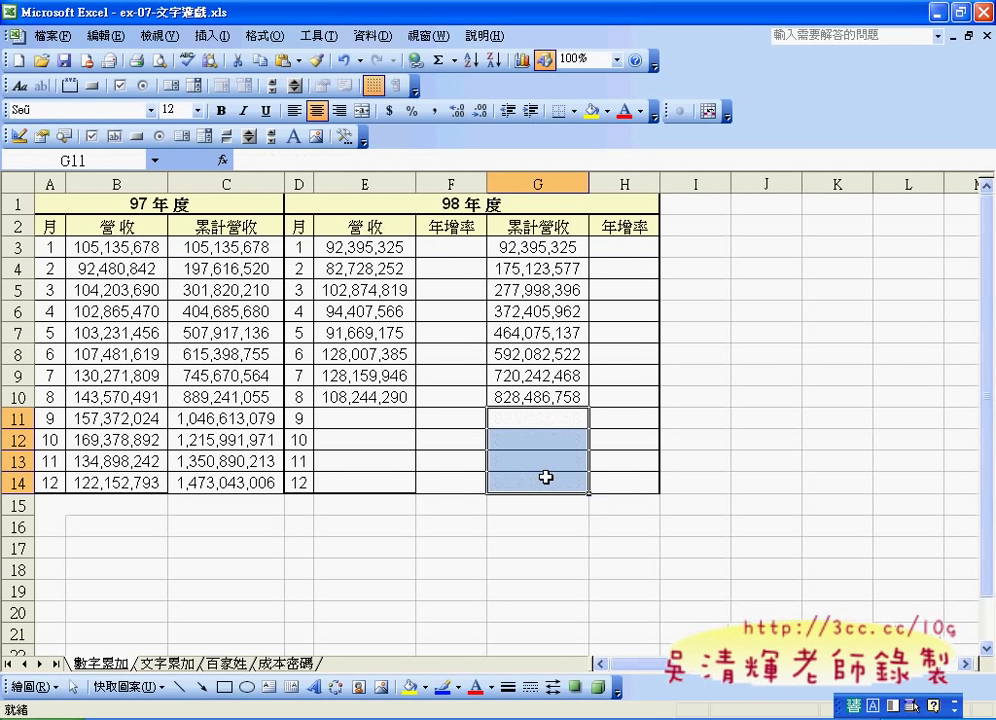
left_click(462, 263)
left_click(455, 244)
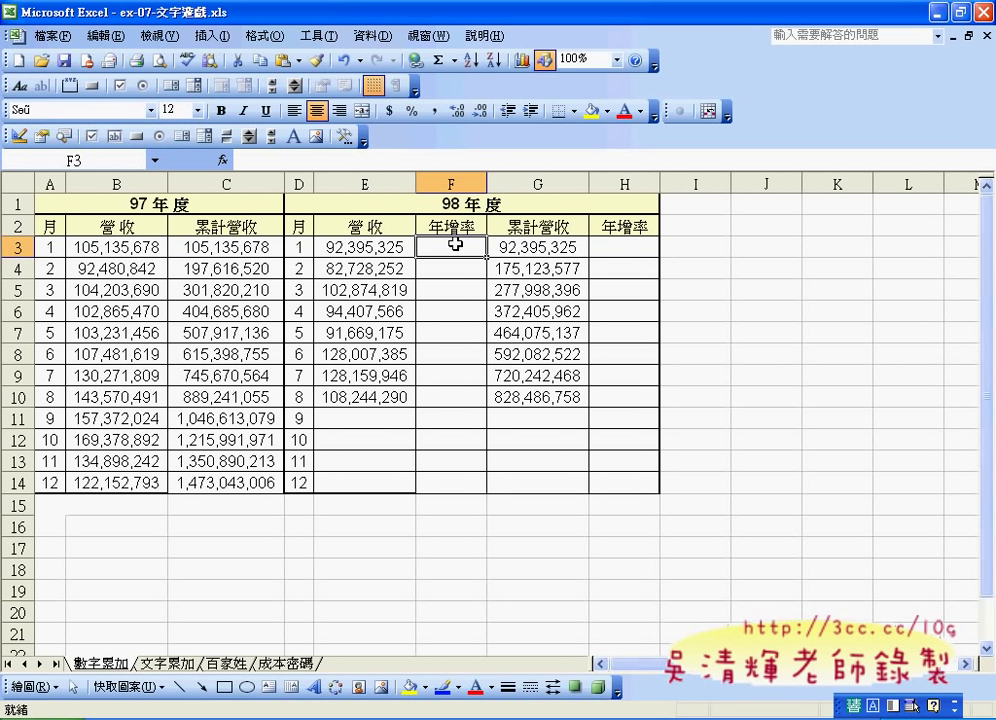
Enter =(E3-B3)/B3 in F3 and fill it down to F10 (-12.12% to -24.61%)
type("=")
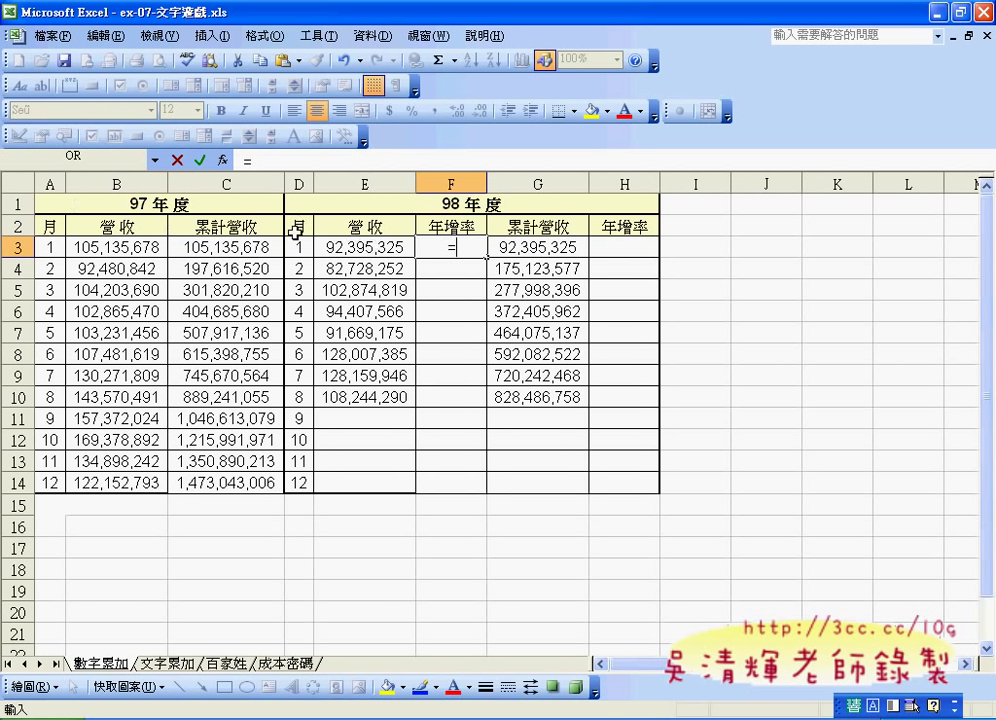
left_click(369, 249)
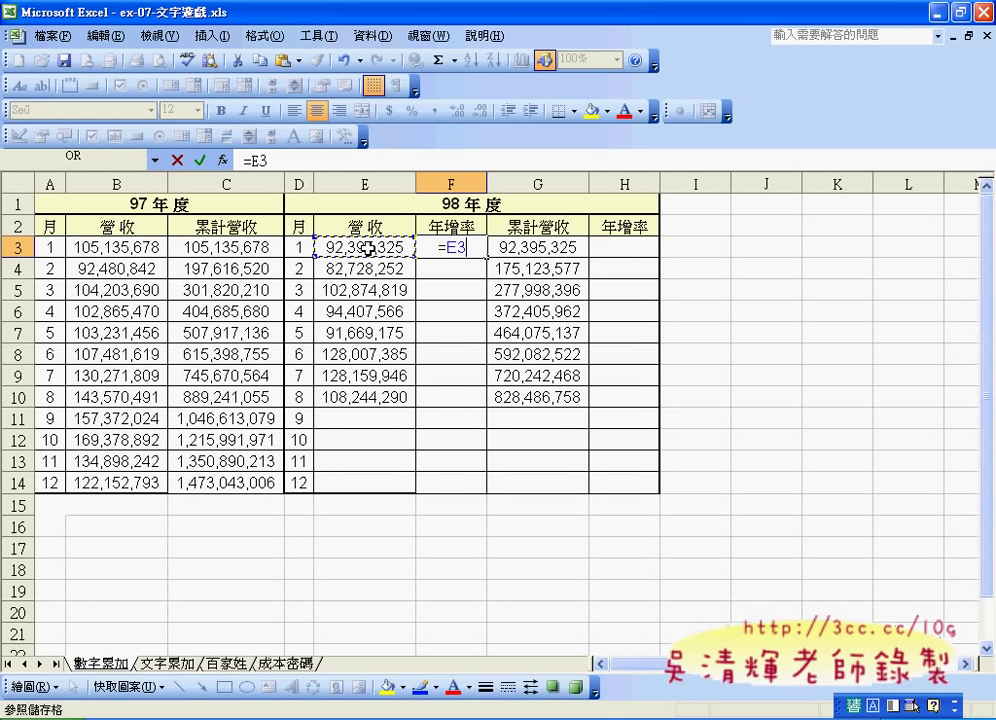
type("-")
left_click(128, 250)
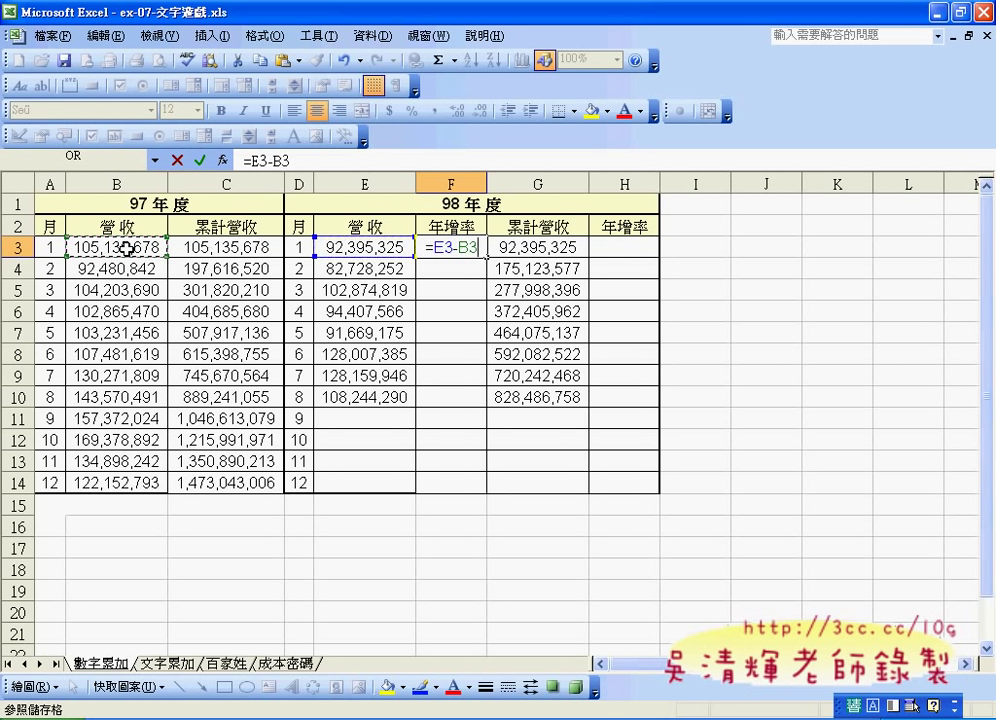
left_click(252, 160)
type("(")
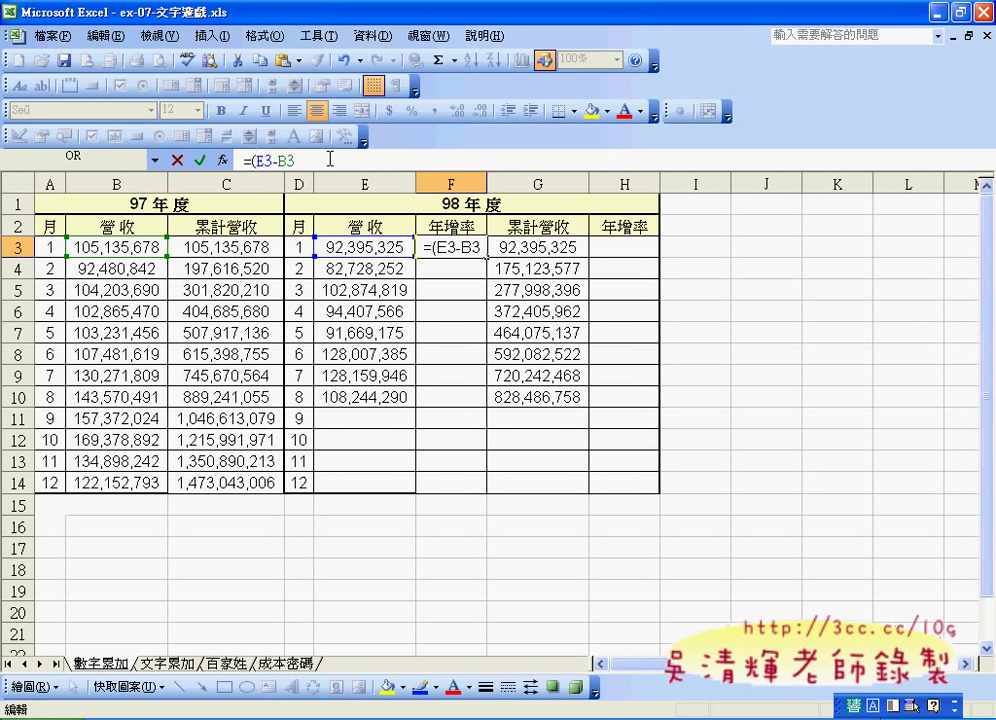
type(")")
type("/")
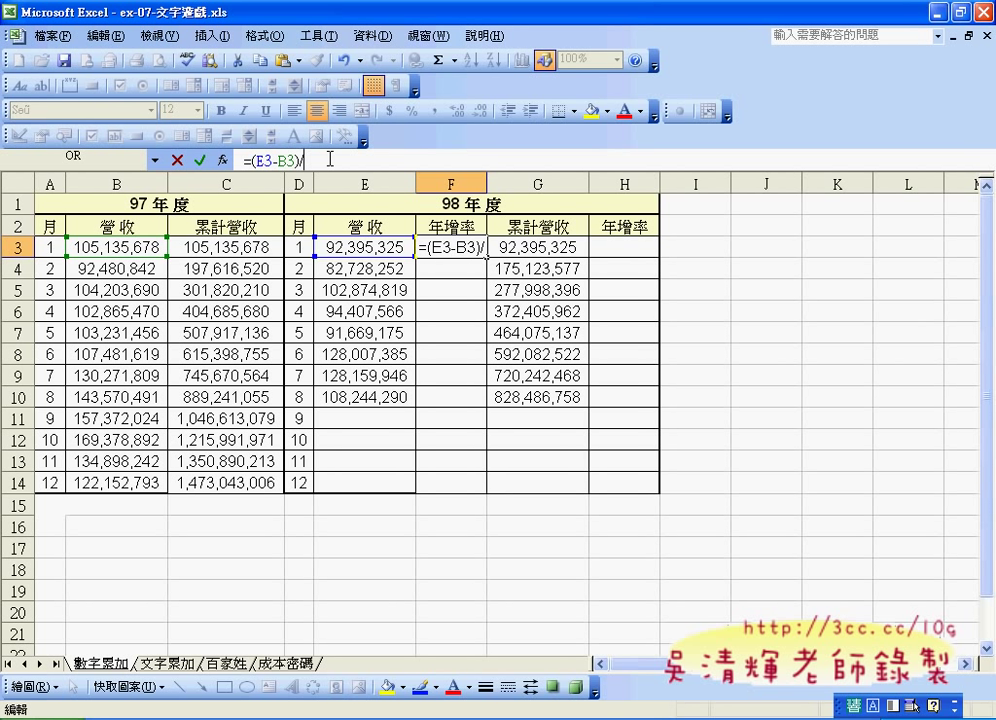
left_click(130, 247)
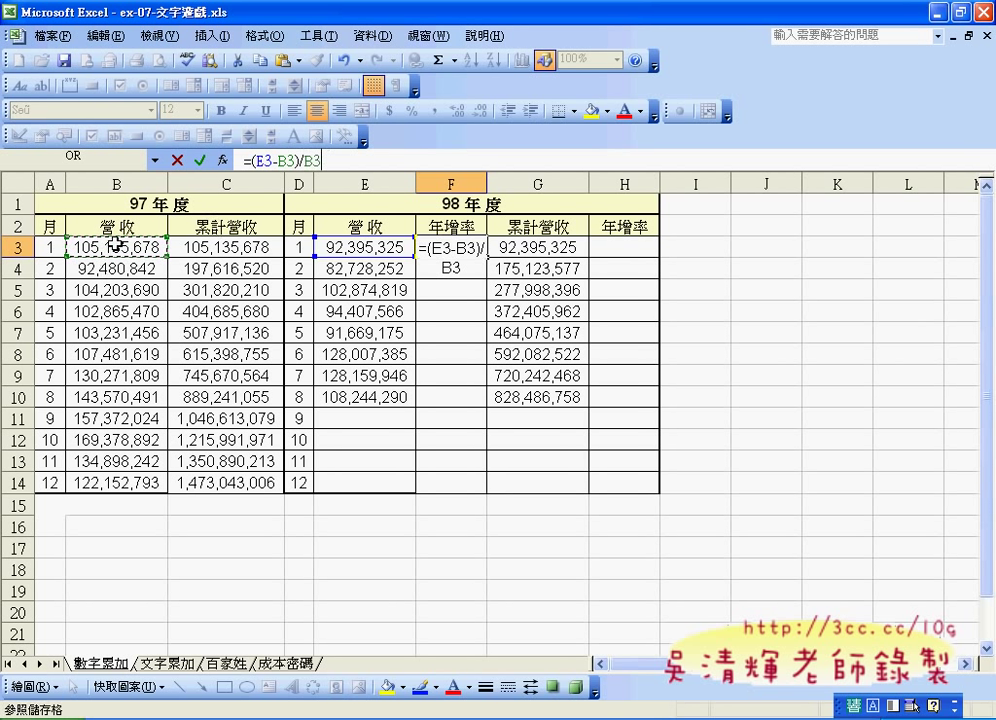
left_click(200, 160)
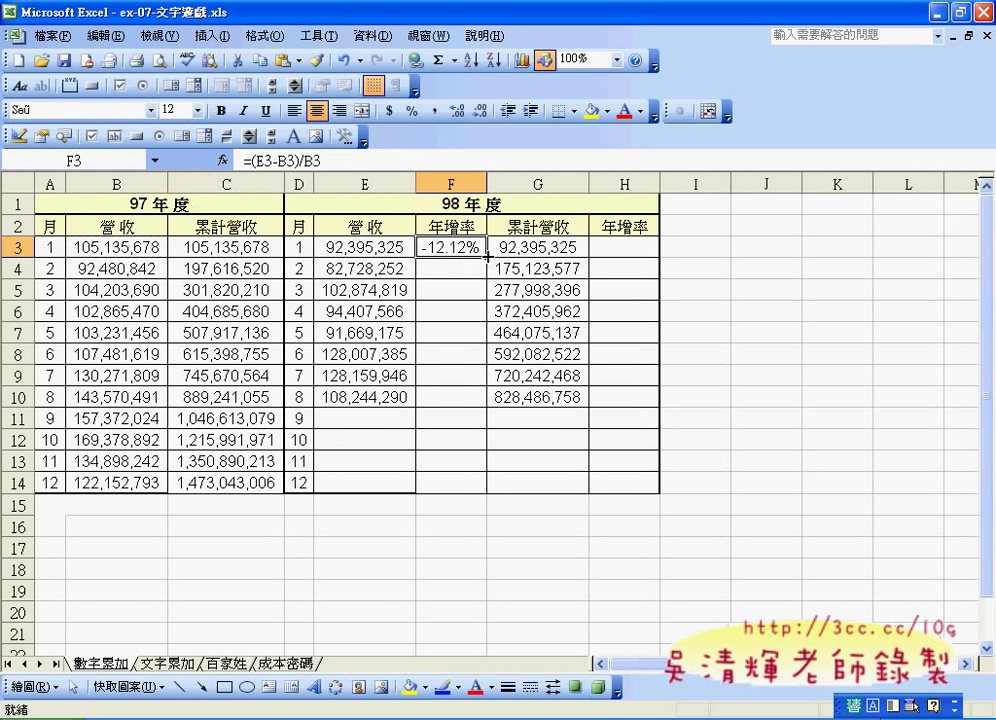
left_click_drag(485, 257, 480, 407)
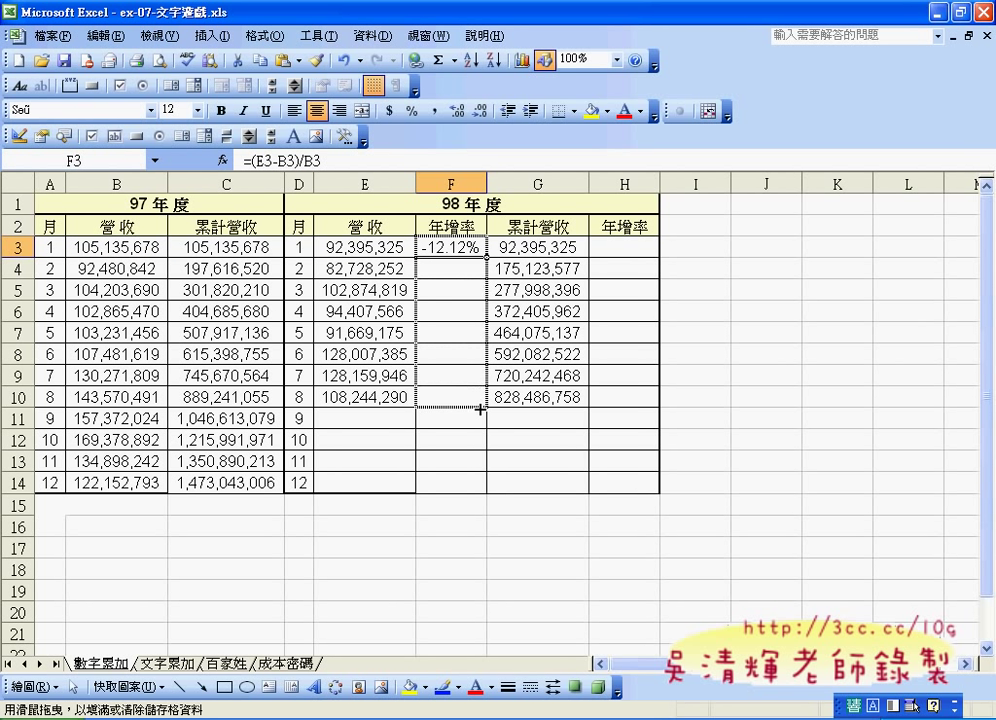
left_click(634, 244)
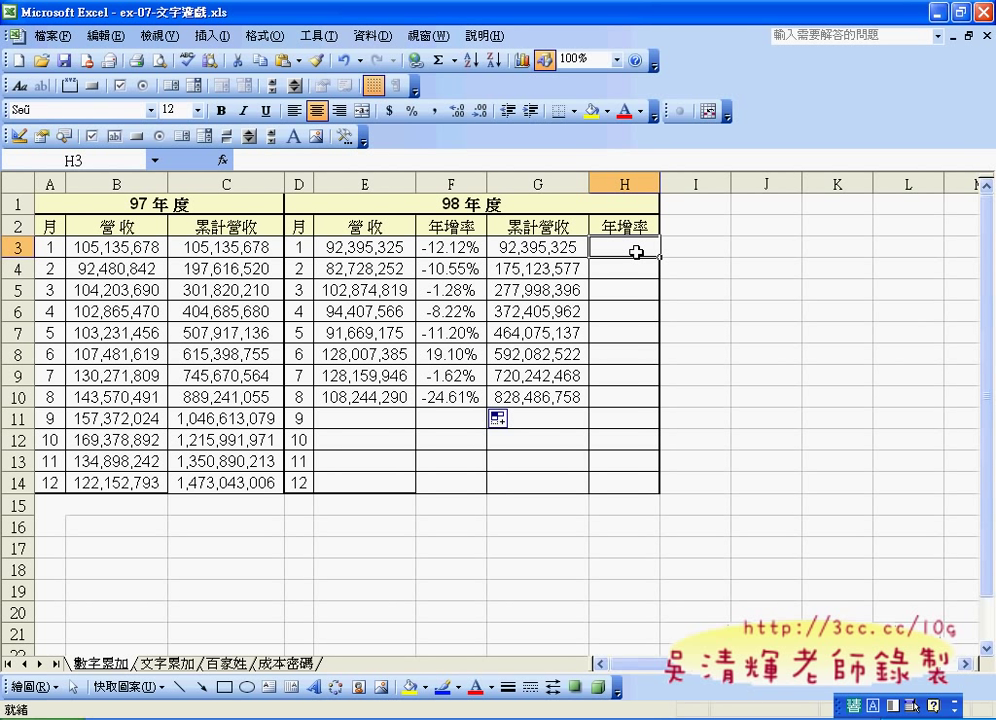
Build =(G3-C3)/C3 in H3 from G3 and C3, showing -12.12%
left_click(287, 158)
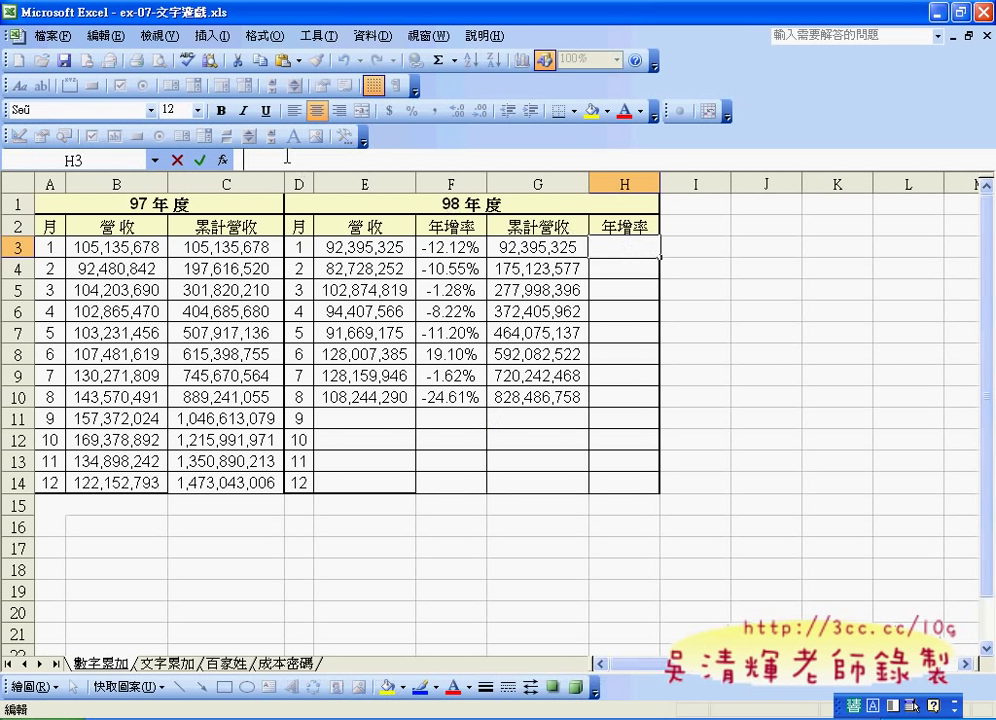
type("=")
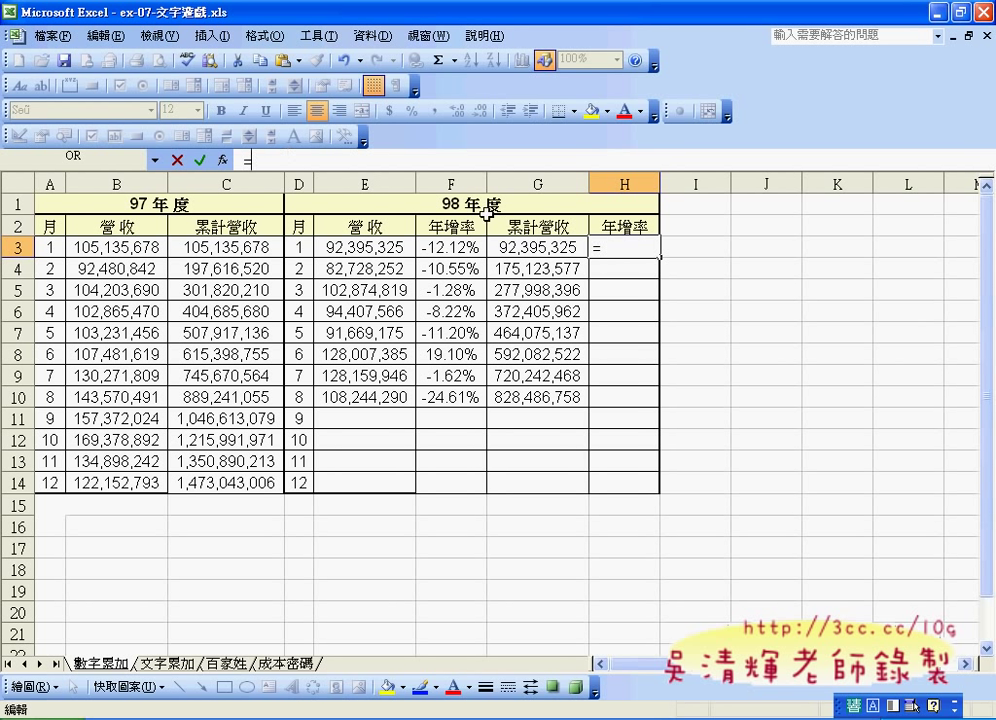
left_click(545, 249)
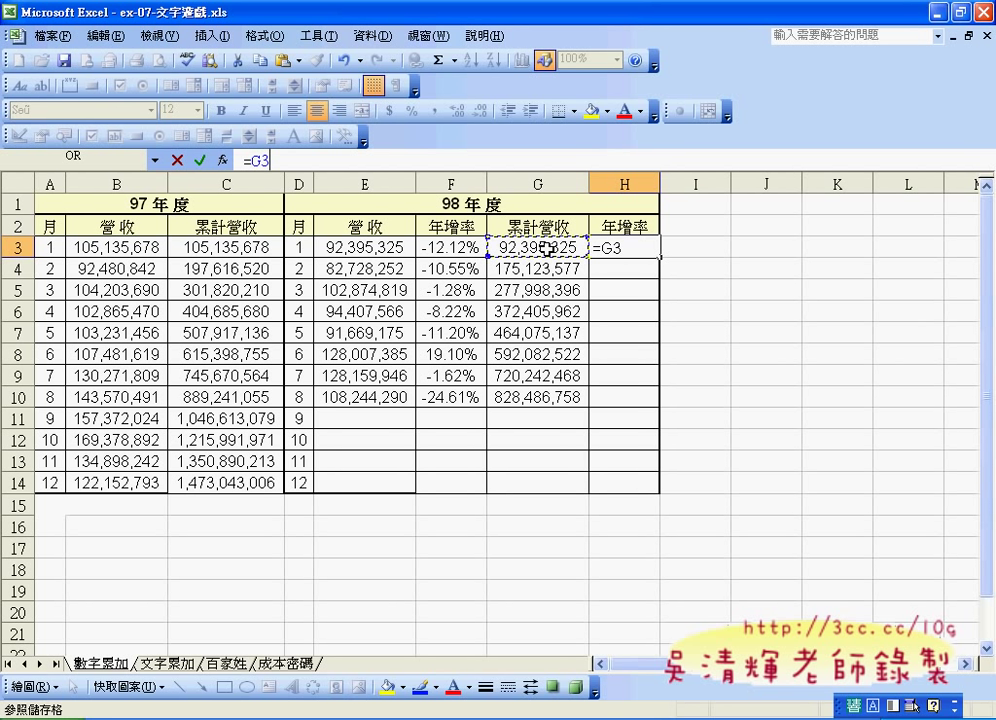
type("-")
left_click(237, 249)
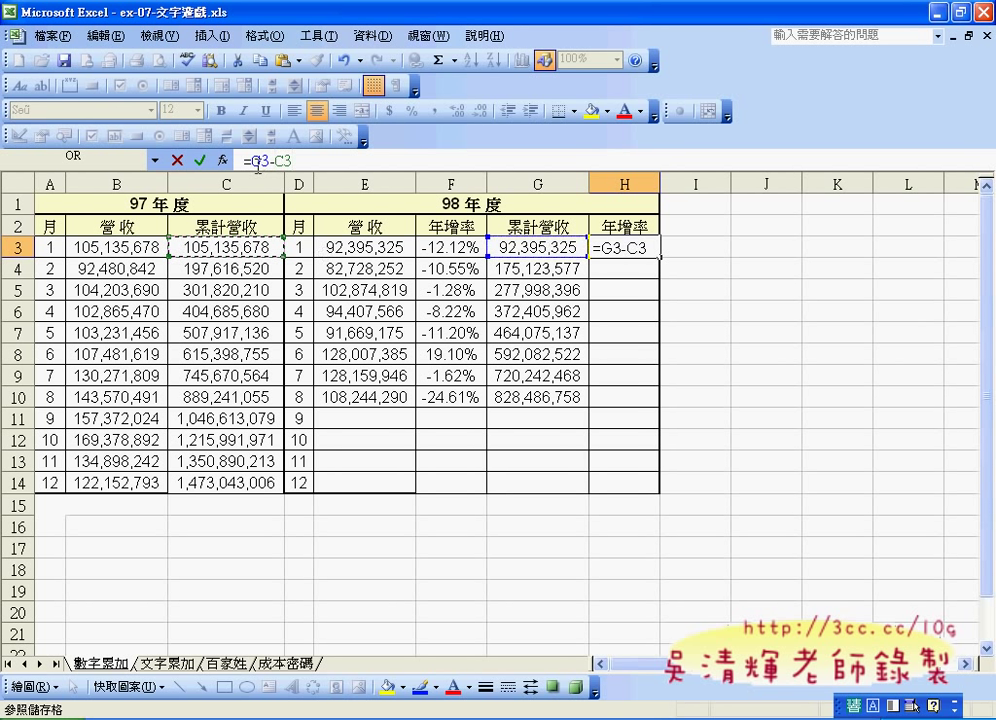
left_click(254, 160)
type("(")
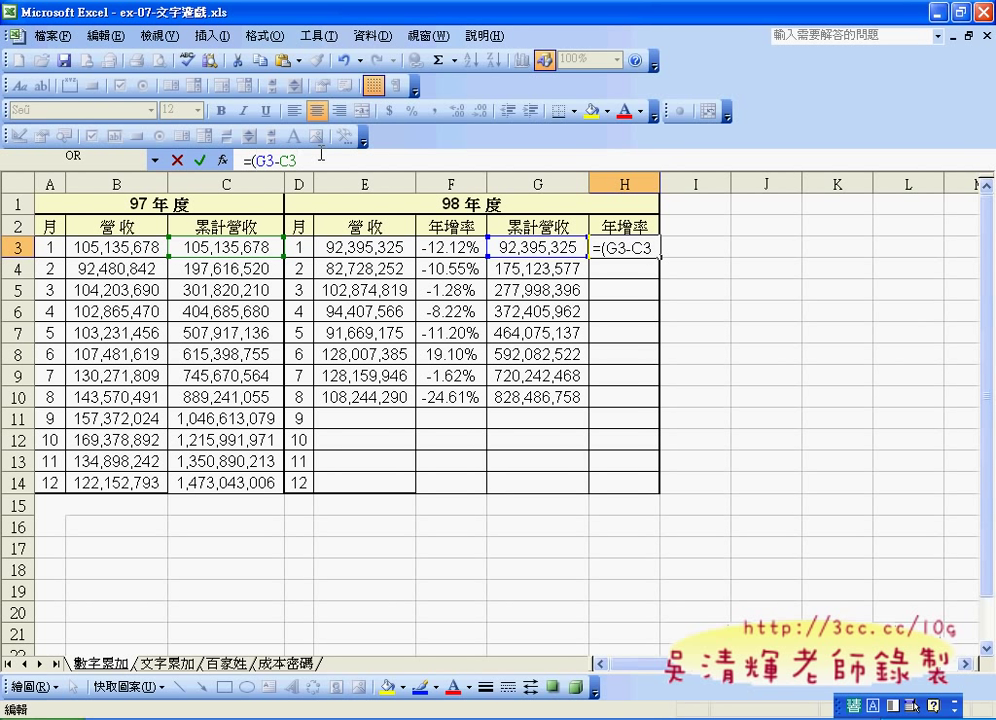
type(")")
type("/")
left_click(237, 247)
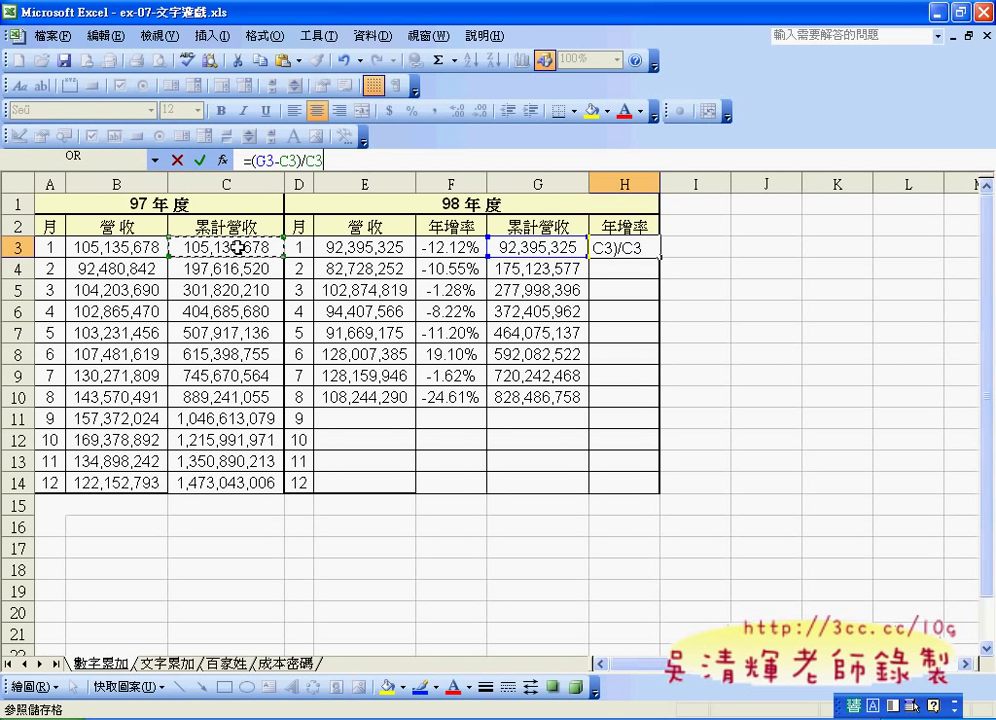
left_click(200, 160)
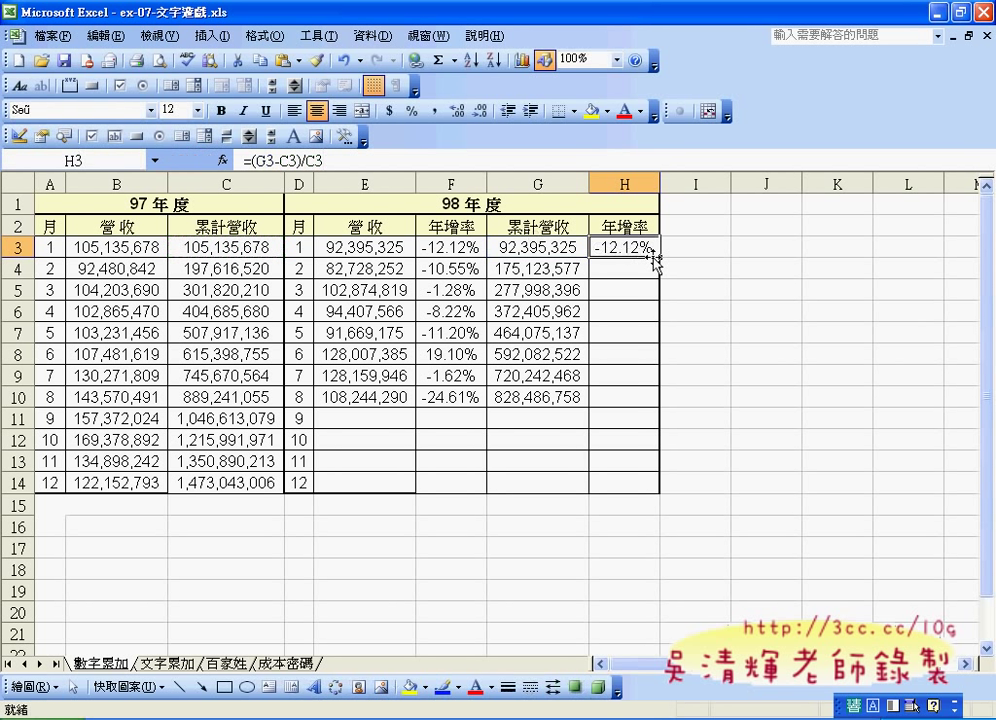
Fill H3's formula down to H14 and inspect the growth formulas in F10 and F3
left_click_drag(660, 257, 660, 410)
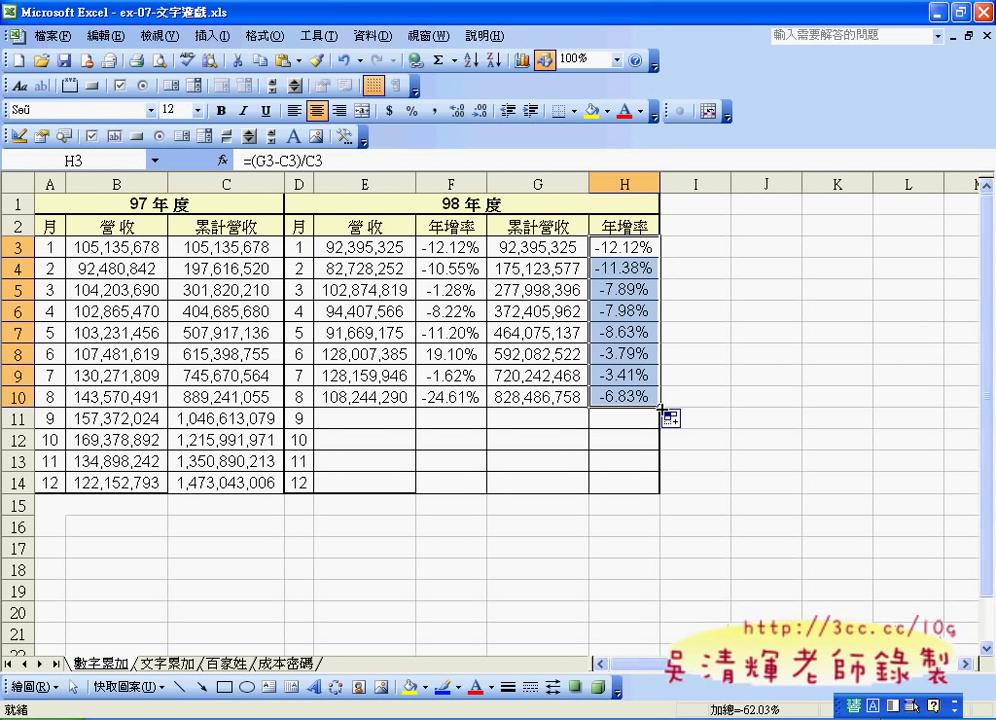
left_click_drag(660, 409, 664, 488)
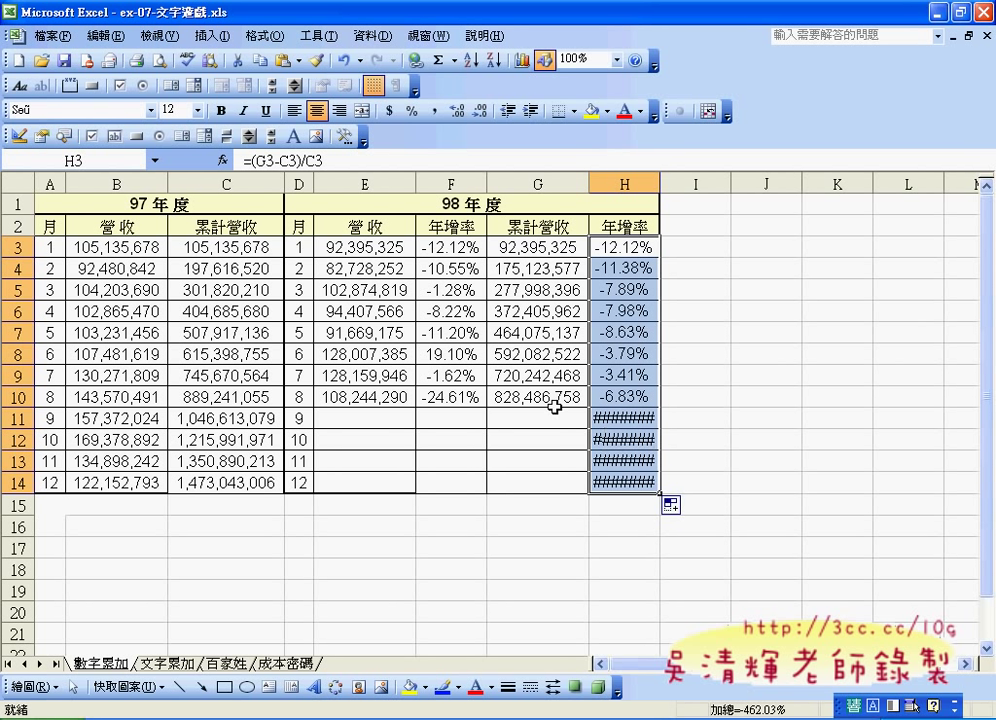
left_click(450, 398)
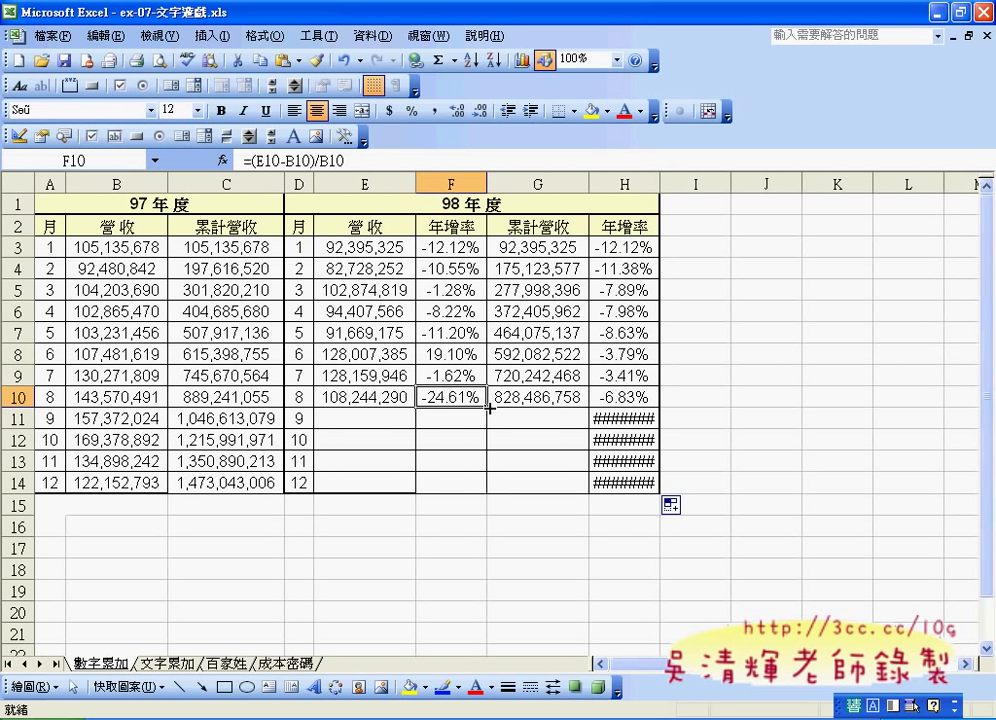
left_click(452, 250)
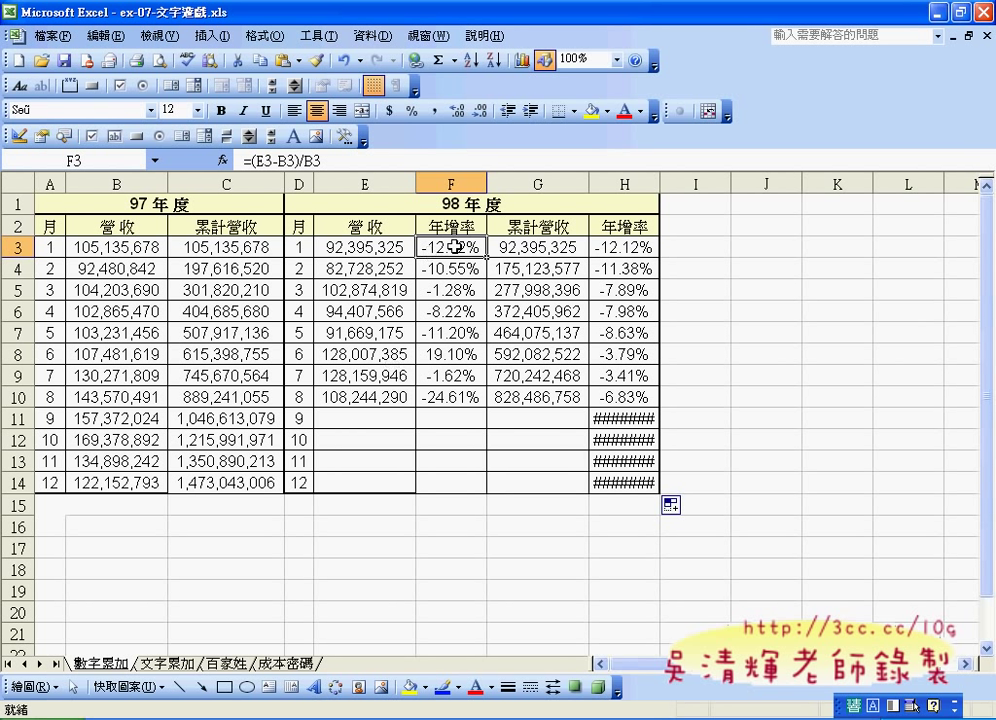
Delete F3's old growth formula and insert IF from the recently used functions
left_click_drag(258, 160, 332, 160)
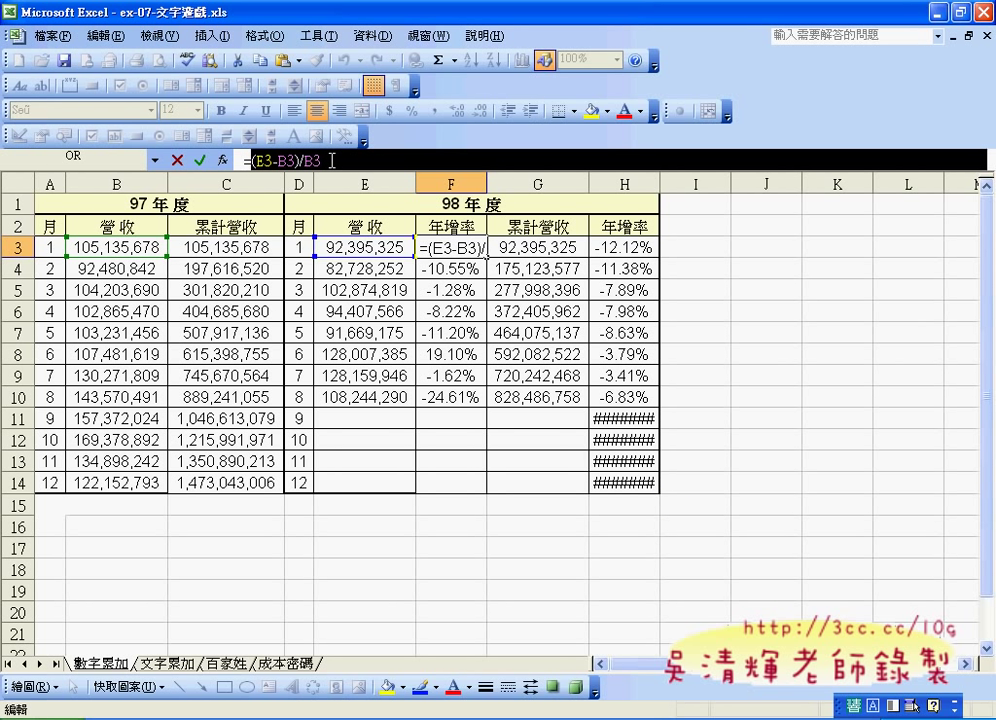
key("Delete")
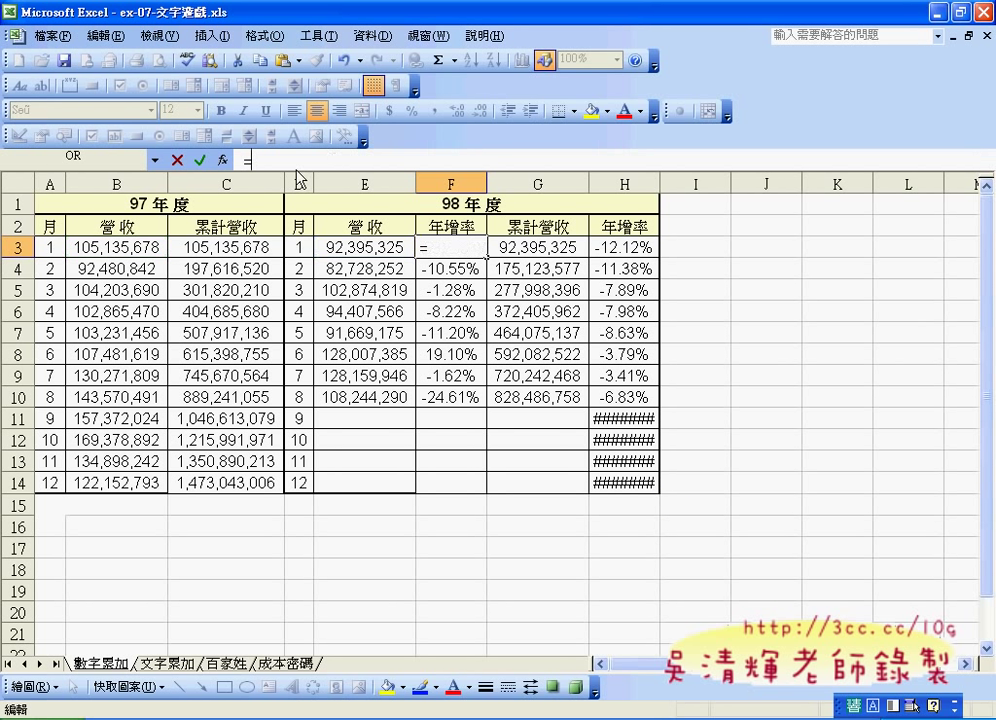
left_click(223, 160)
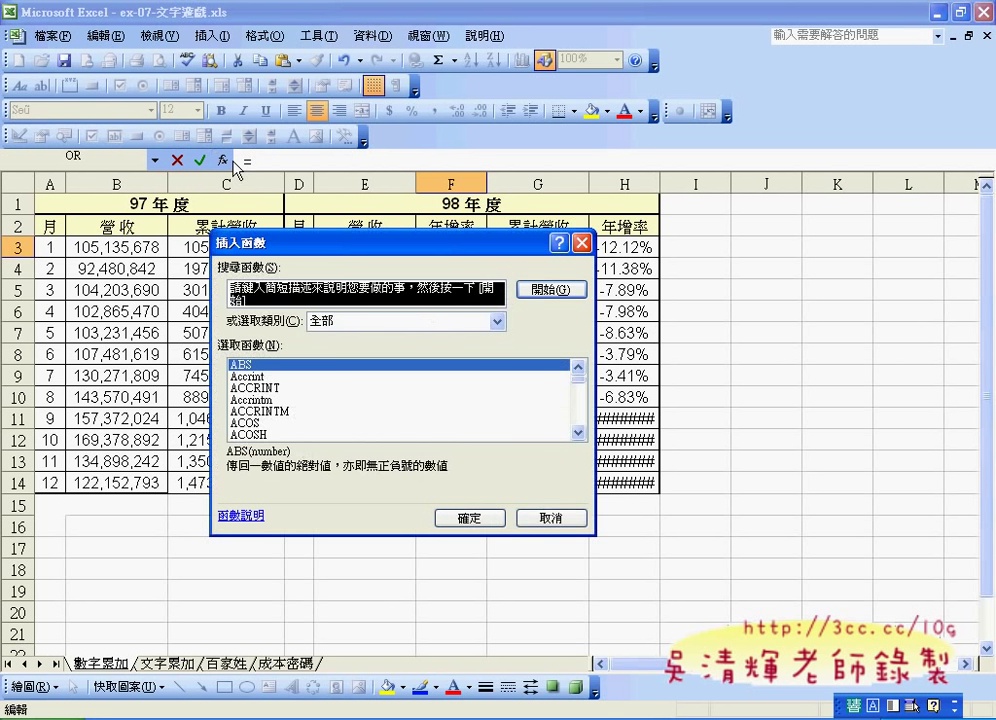
left_click(370, 321)
left_click(375, 338)
left_click(250, 376)
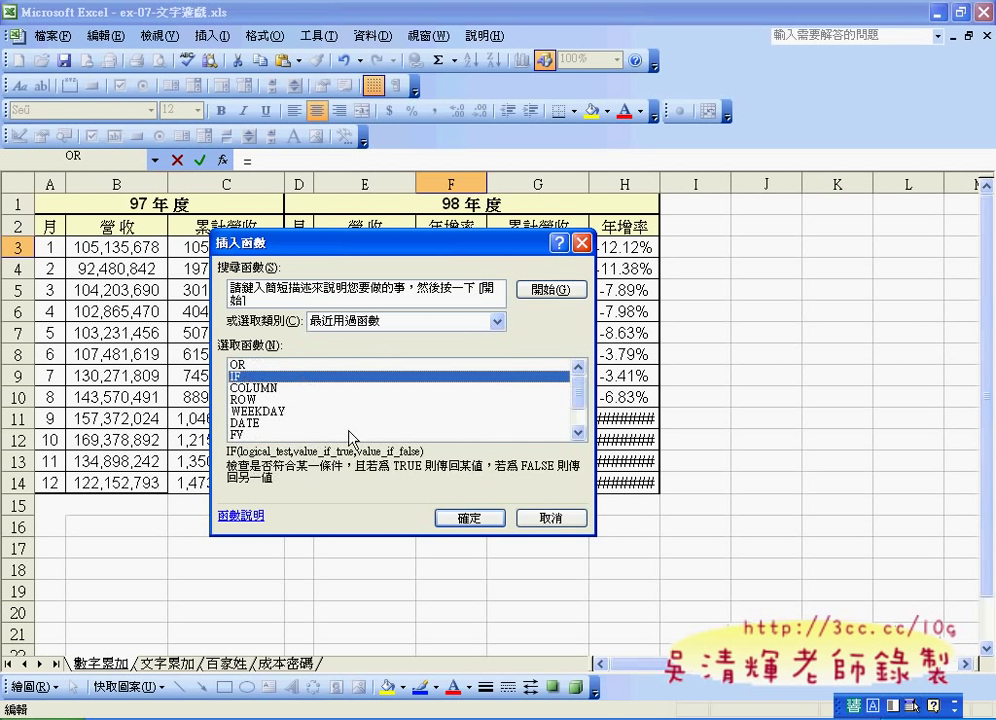
left_click(469, 518)
left_click(469, 517)
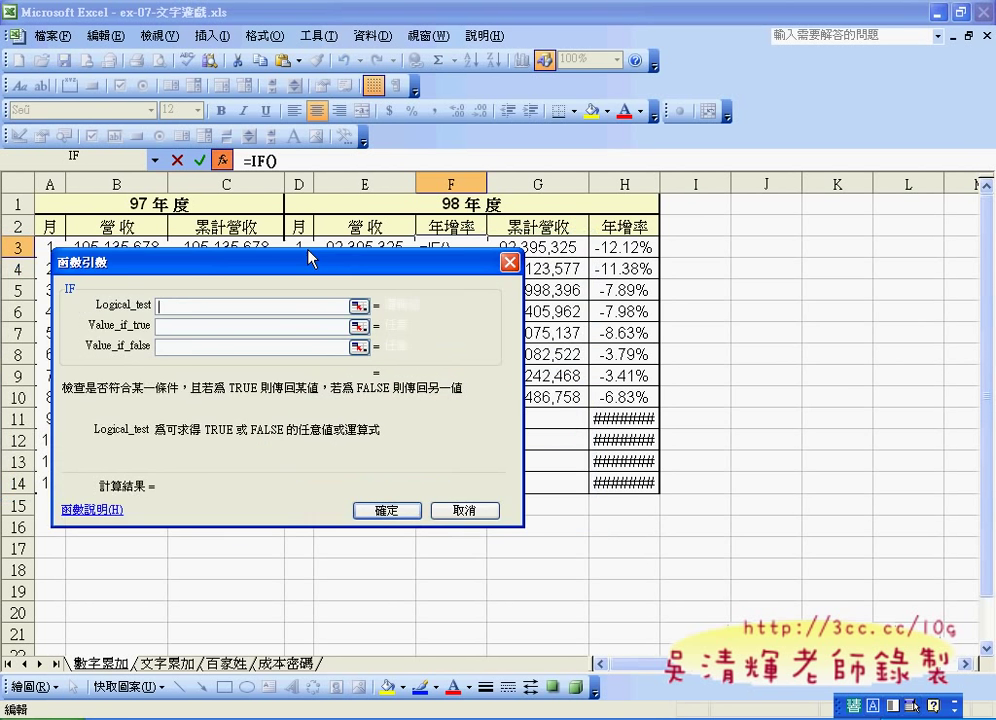
left_click_drag(250, 262, 550, 284)
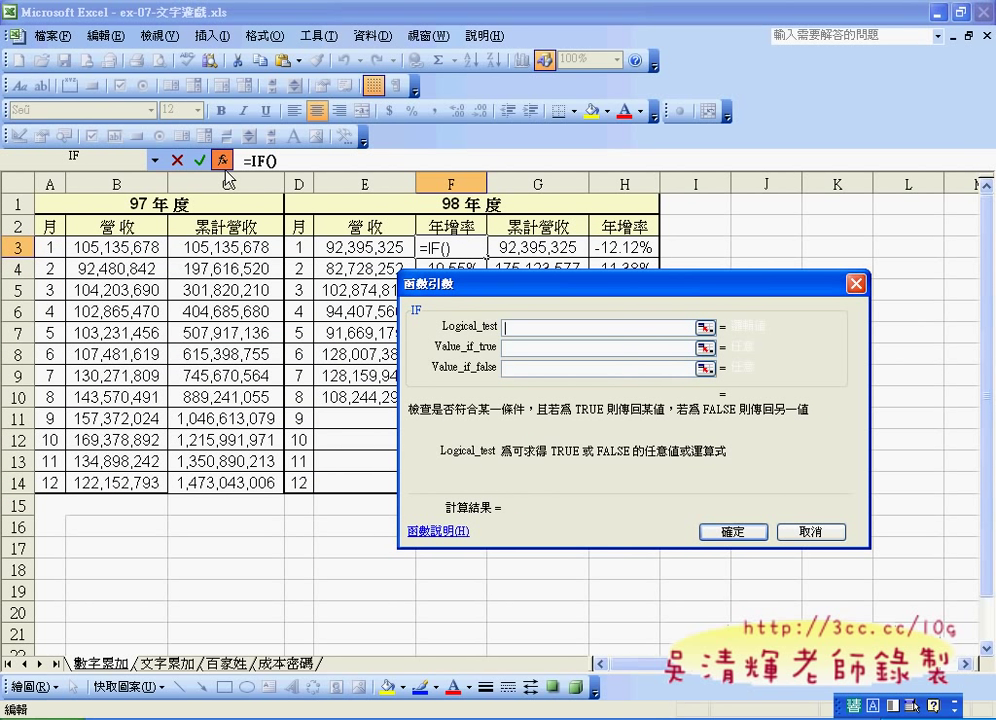
Nest ISBLANK inside the IF formula from the full function list
left_click(155, 160)
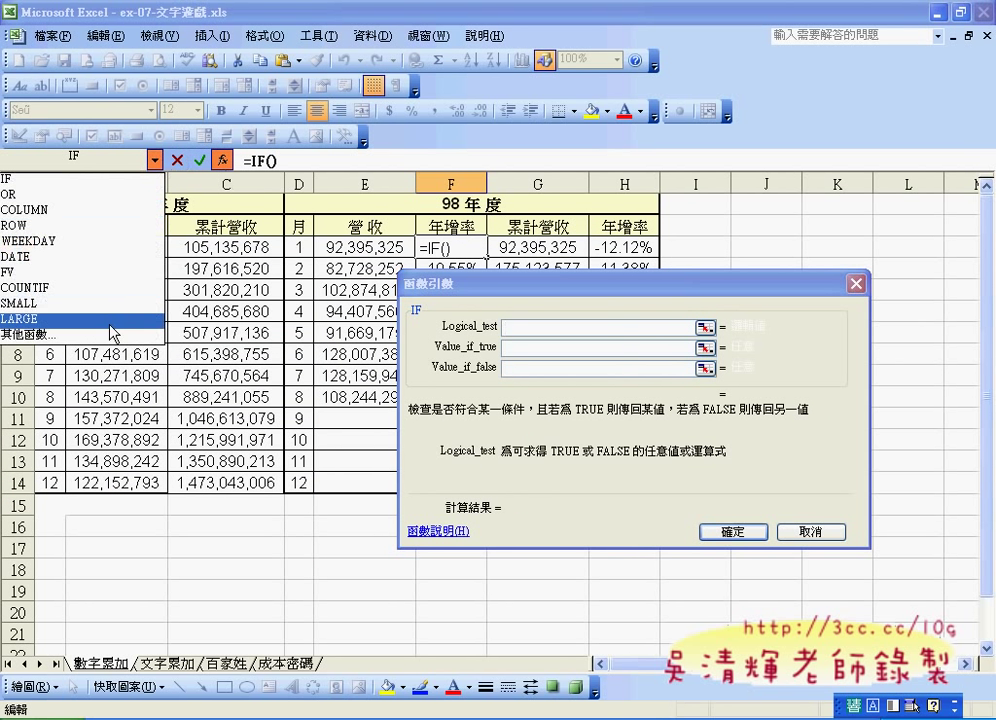
left_click(82, 333)
left_click(328, 378)
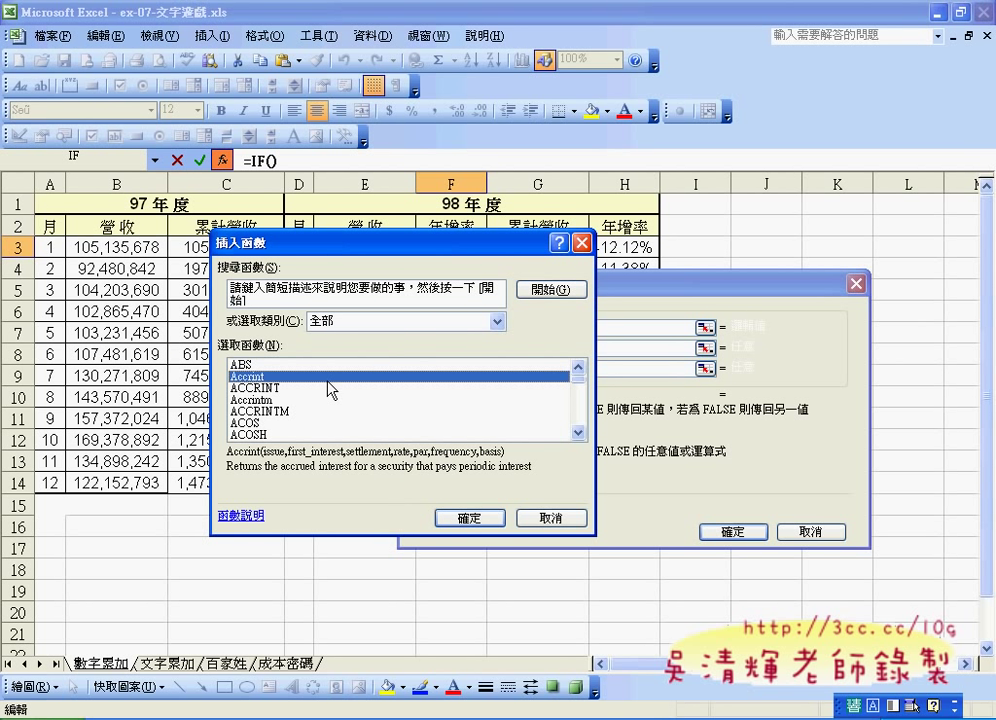
type("is")
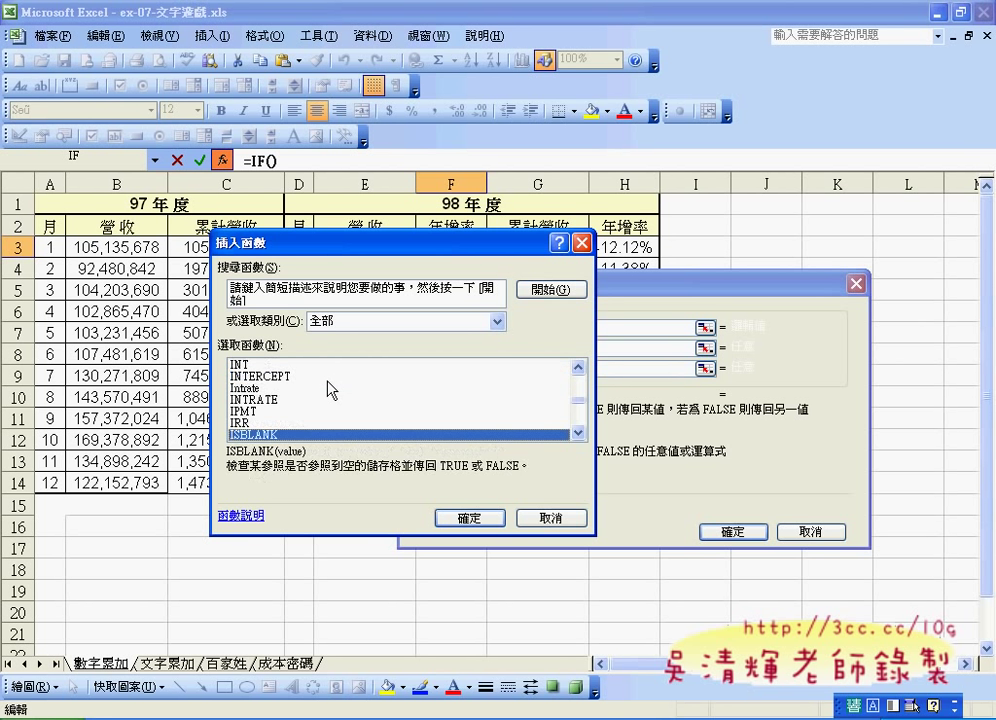
key("Return")
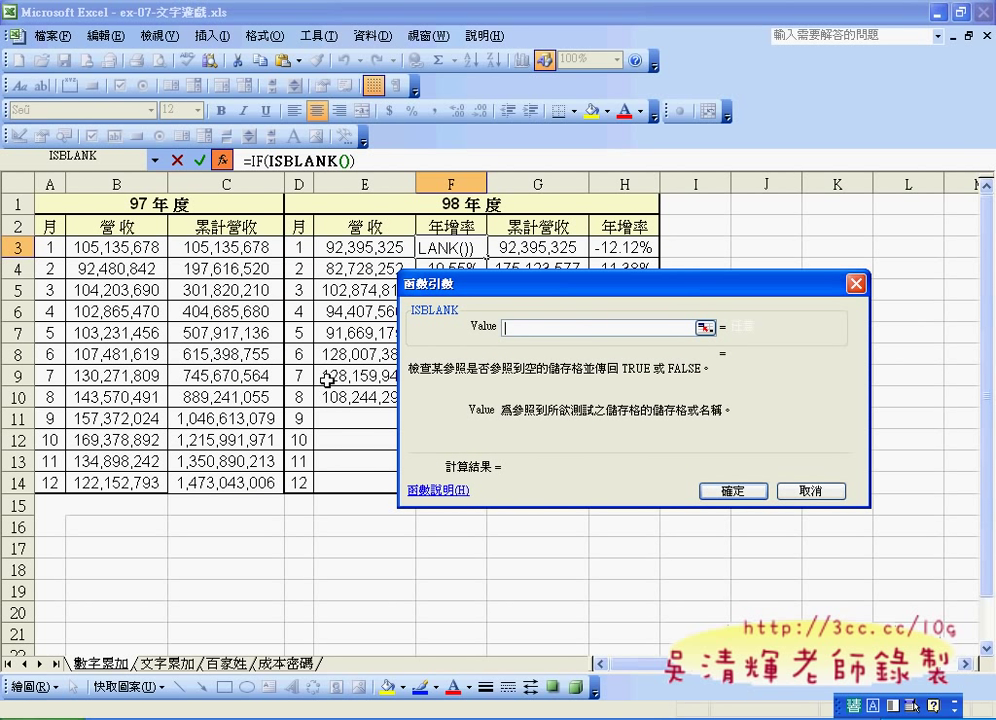
Set ISBLANK's Value argument to E3
mouse_move(474, 252)
left_mouse_down()
mouse_move(399, 318)
mouse_move(278, 324)
mouse_move(487, 310)
left_mouse_up()
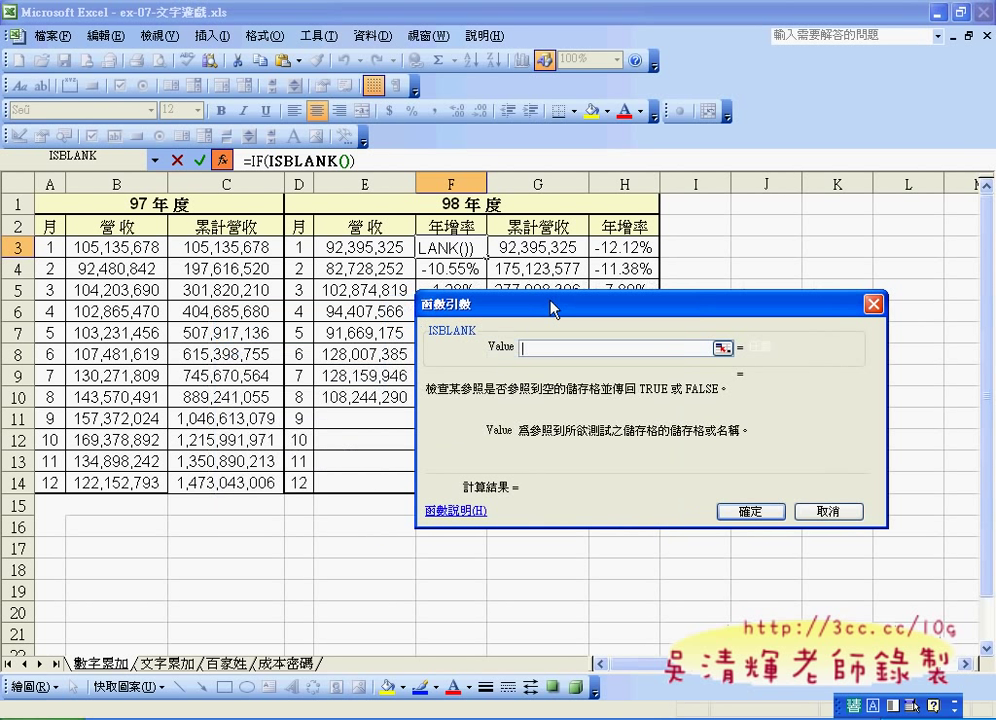
left_click(373, 249)
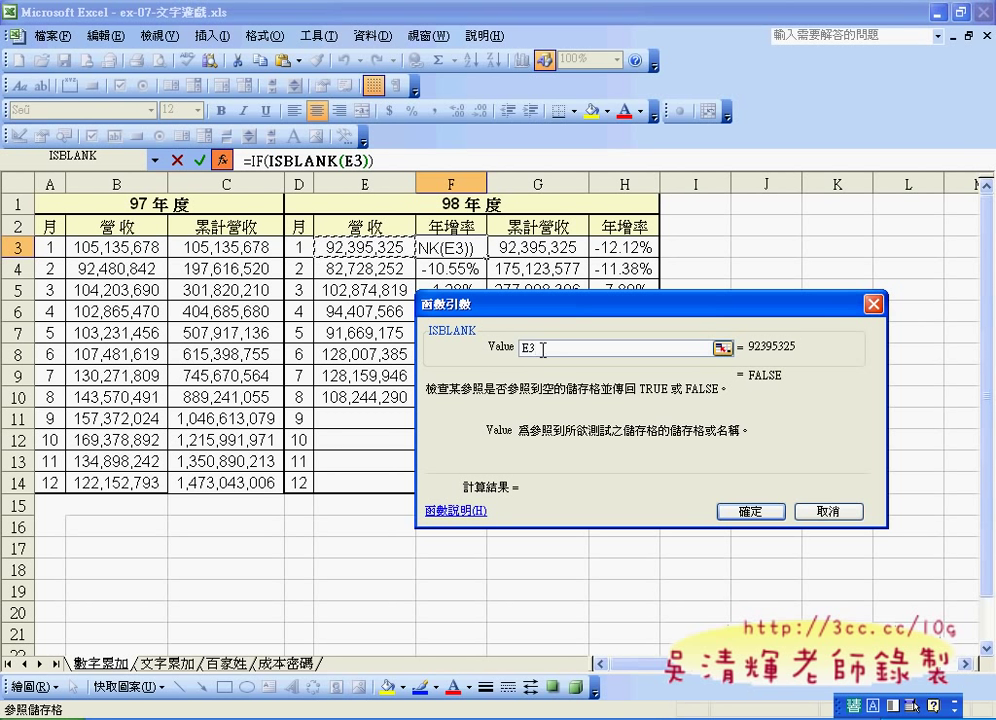
left_click(752, 512)
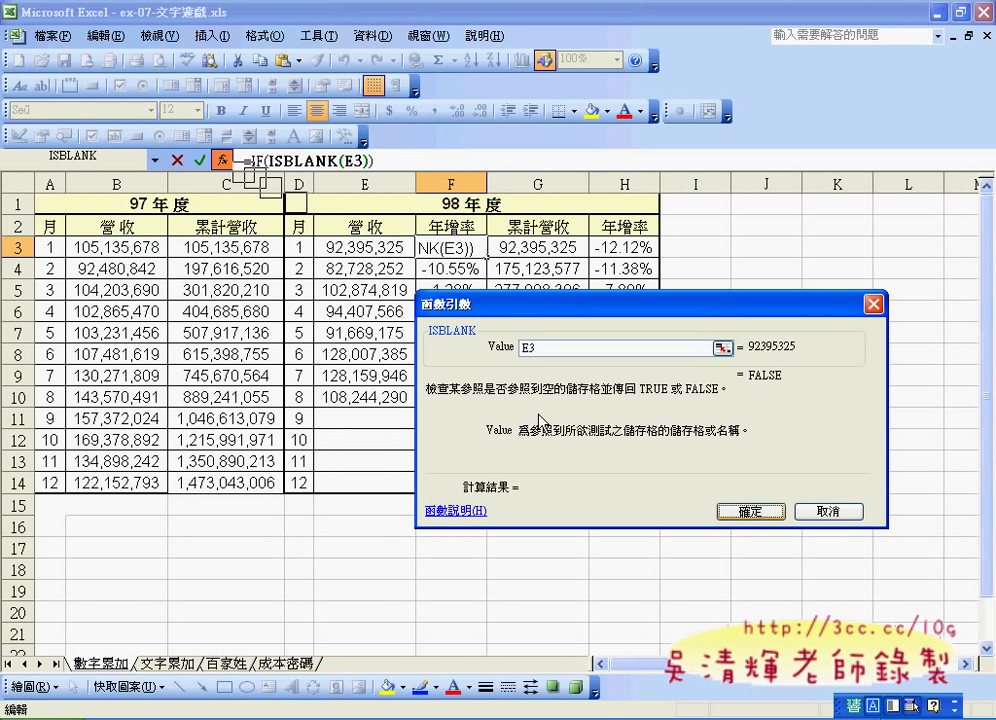
left_click(459, 436)
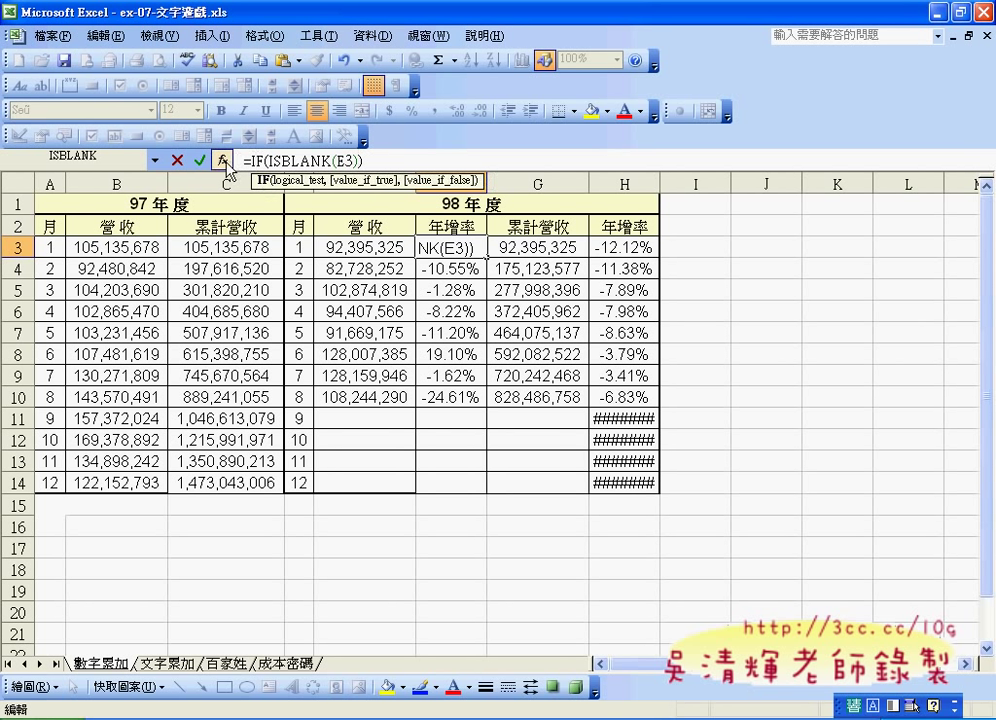
Give IF "" when blank and (E3-B3)/B3 otherwise, then fill F3 down to F14
left_click(223, 160)
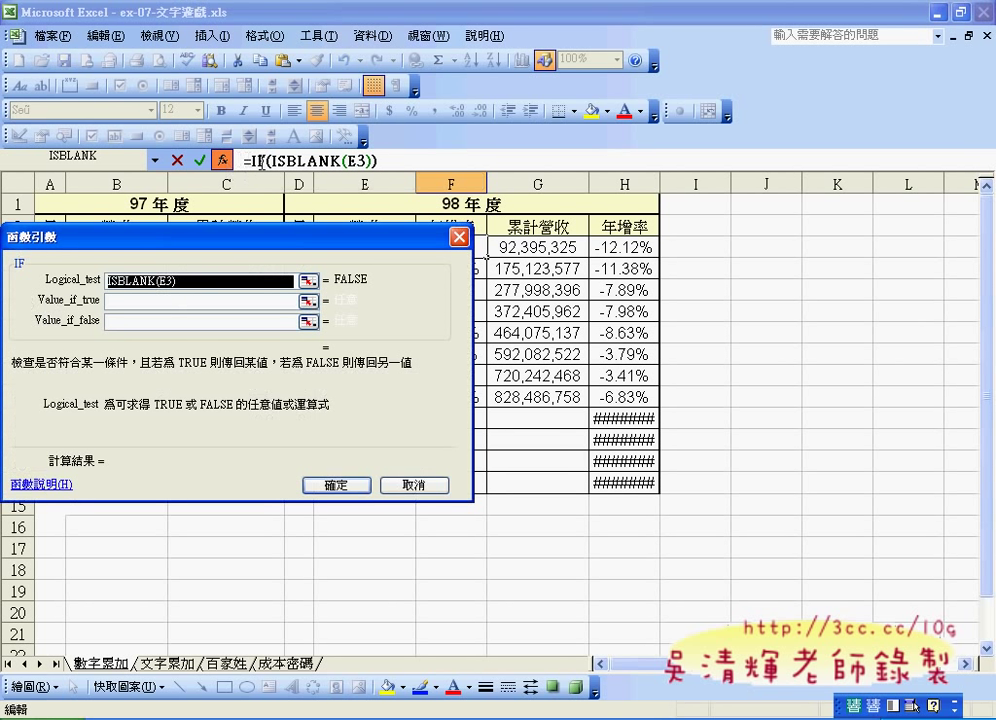
left_click_drag(290, 237, 438, 274)
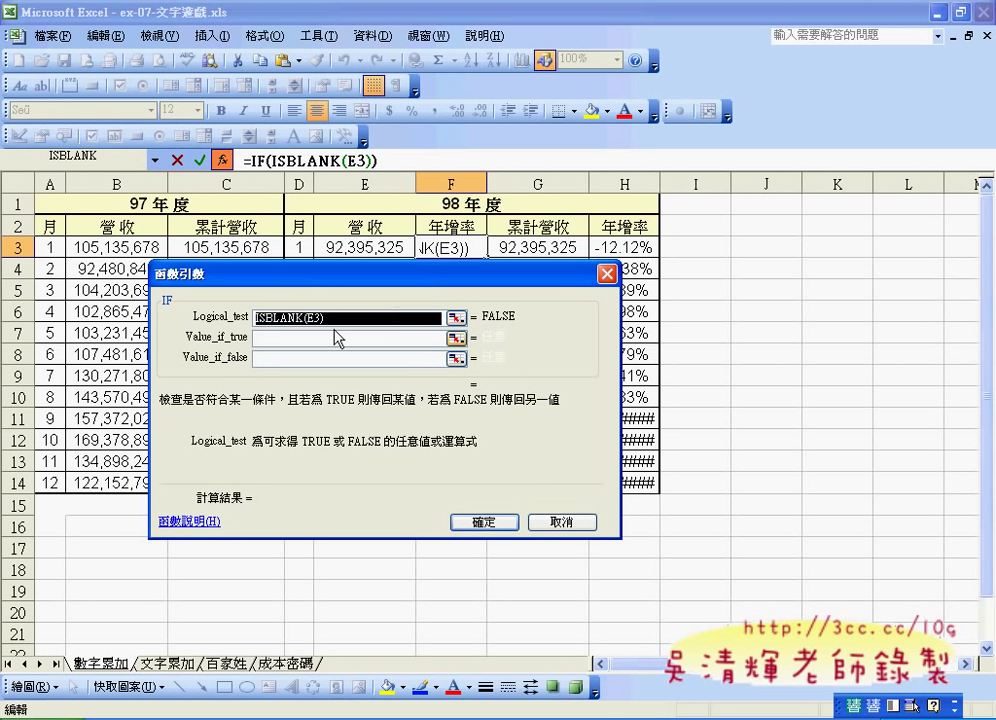
left_click(308, 340)
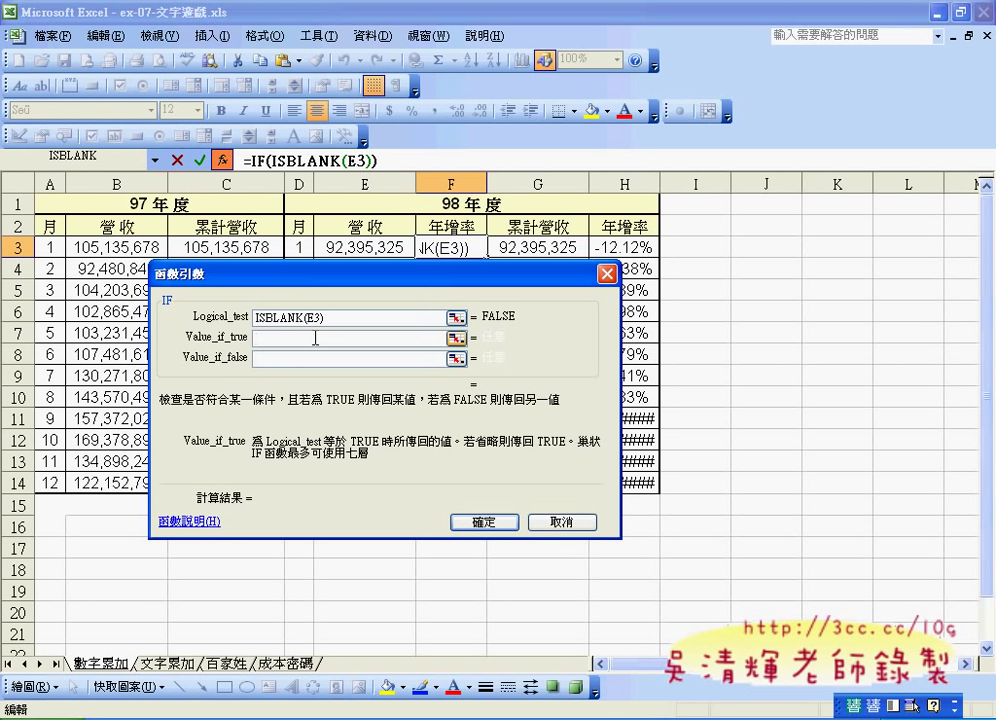
type("\"\"")
key("Tab")
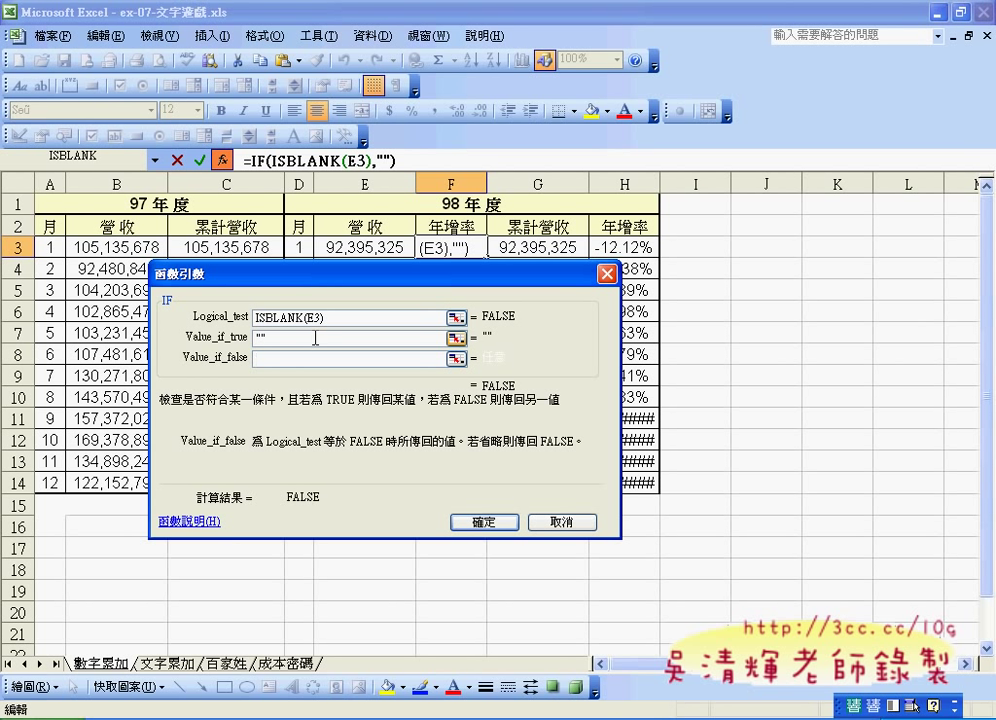
type("(E3-B3)/B3")
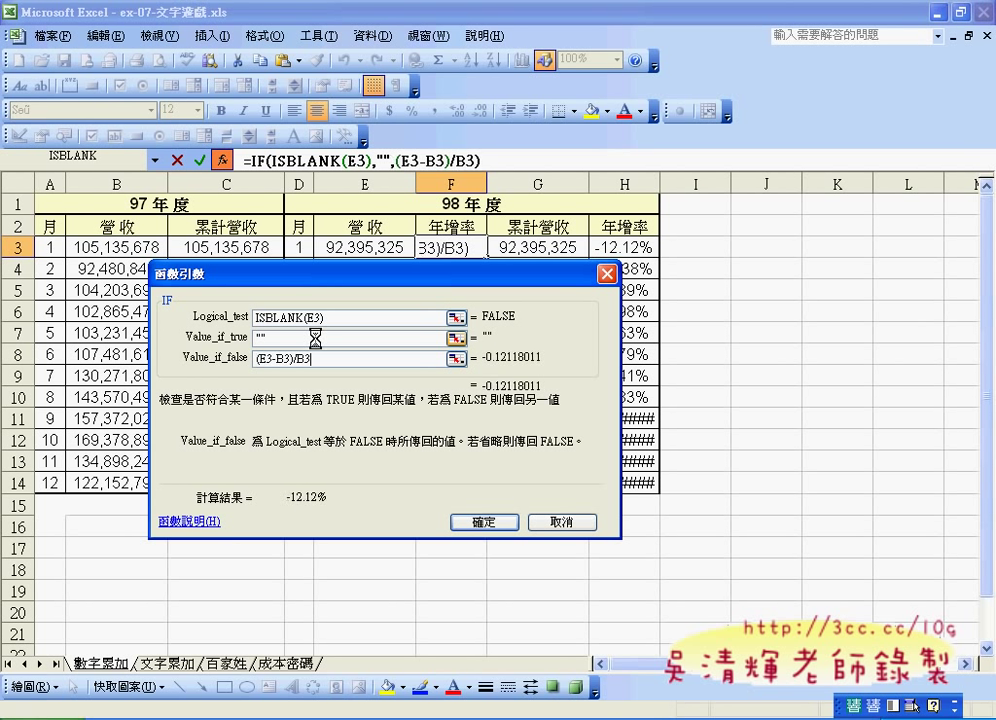
left_click(513, 523)
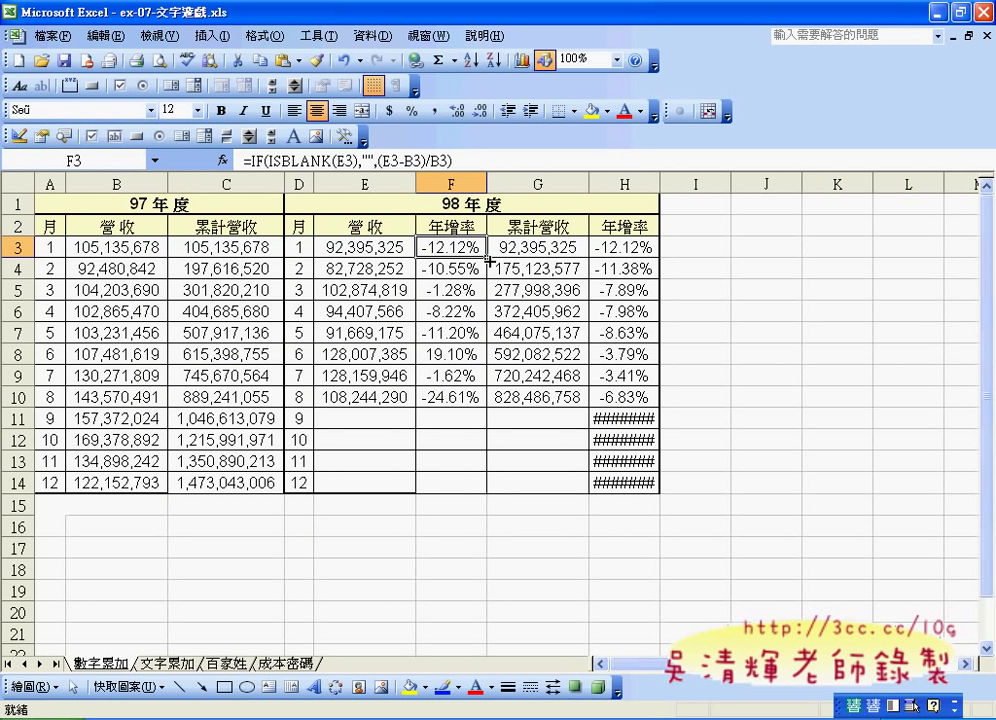
left_click_drag(491, 259, 491, 490)
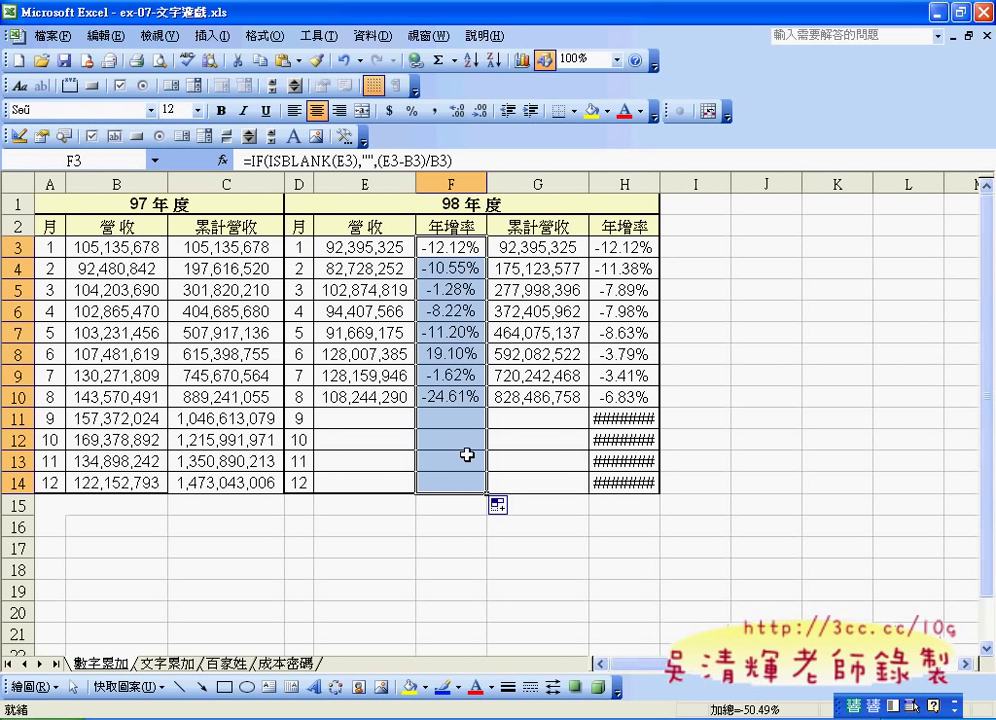
Copy G3's =E3 formula down to G14, giving 0 for months 9–12
left_click(566, 247)
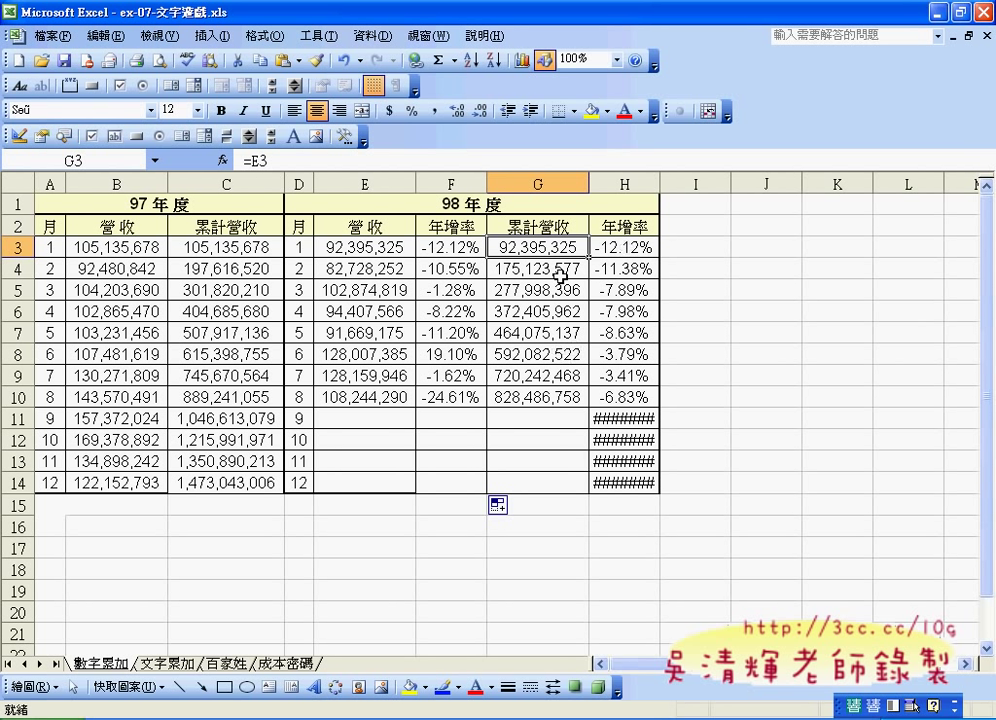
left_click_drag(588, 258, 591, 485)
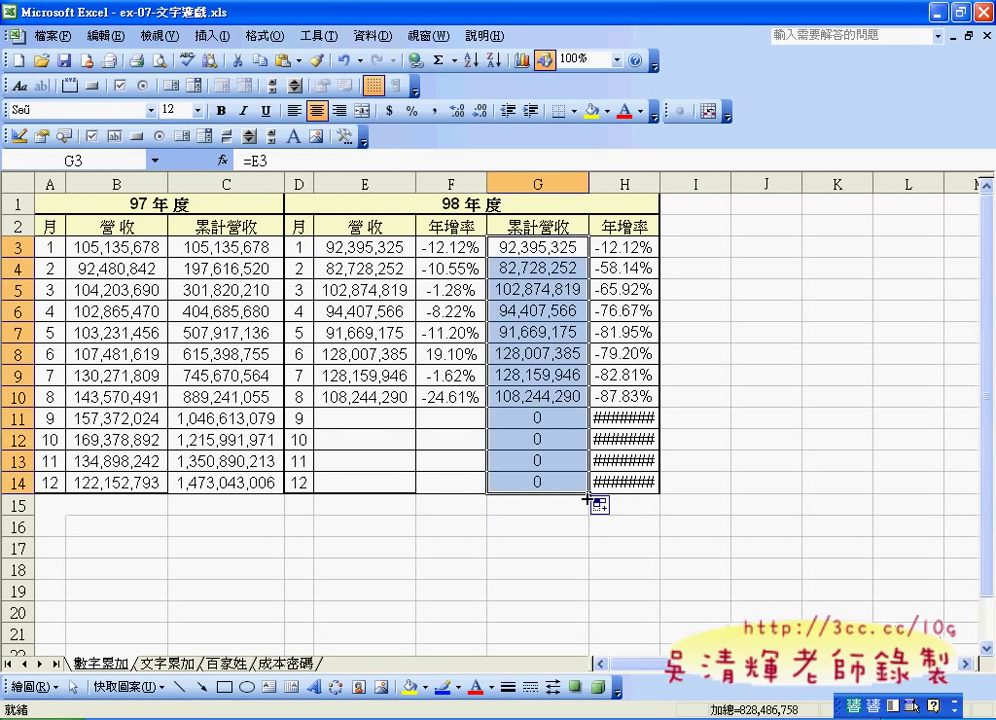
left_click(636, 250)
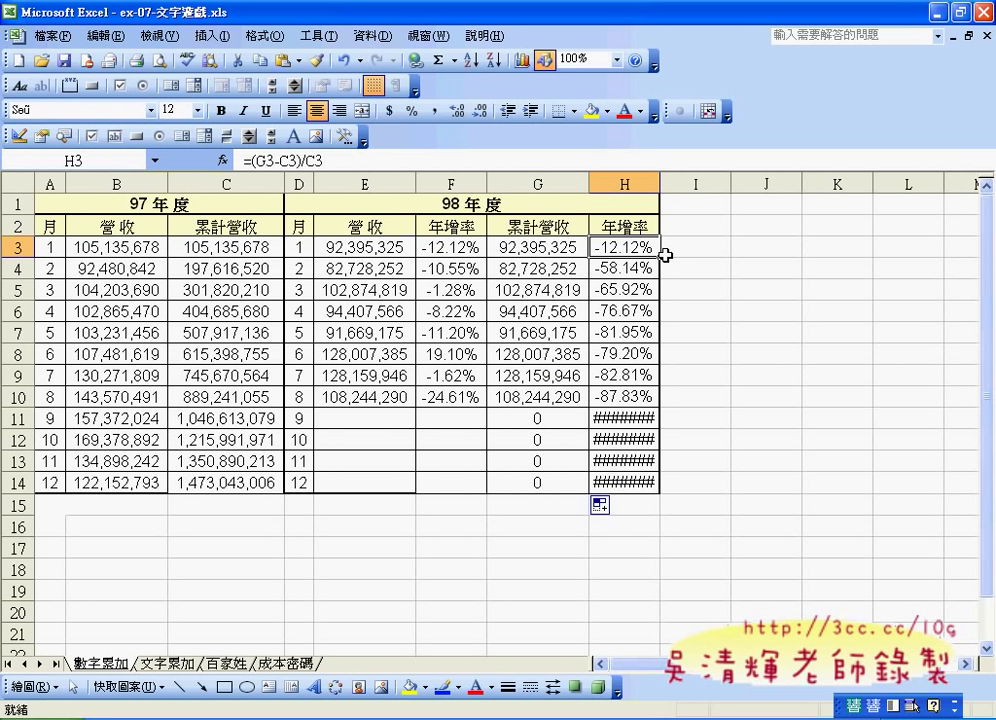